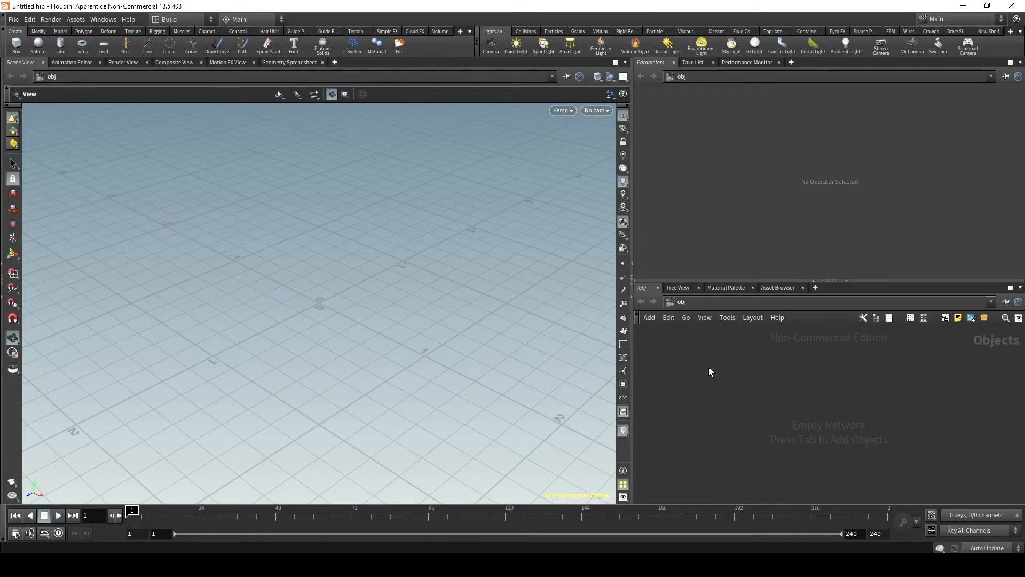
Create a Geometry object in the scene network and enter it
key(Tab)
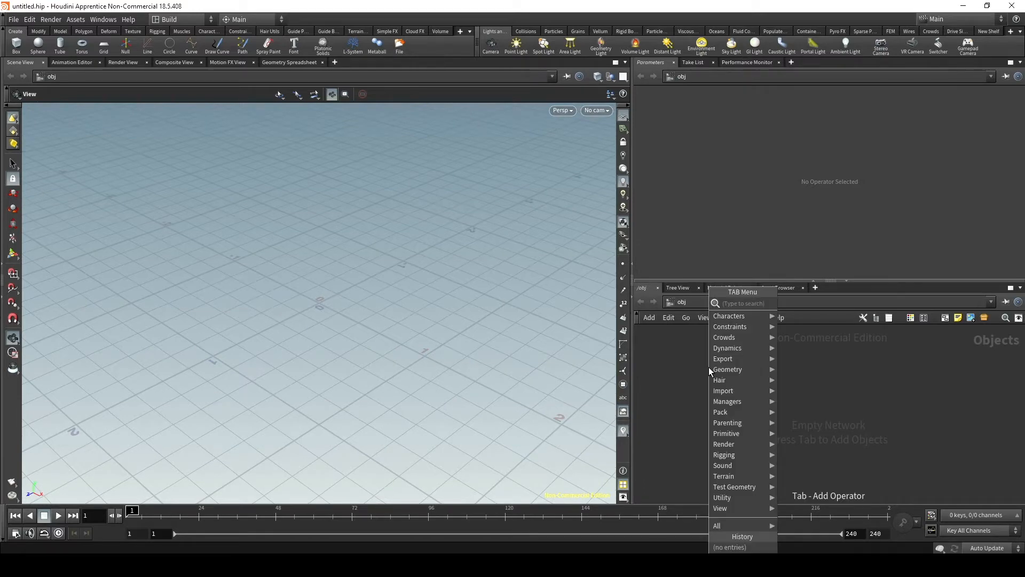
text(geo)
key(Return)
click(711, 367)
drag(710, 367, 771, 382)
double_click(771, 382)
Add a Sphere node to the geometry network
key(Tab)
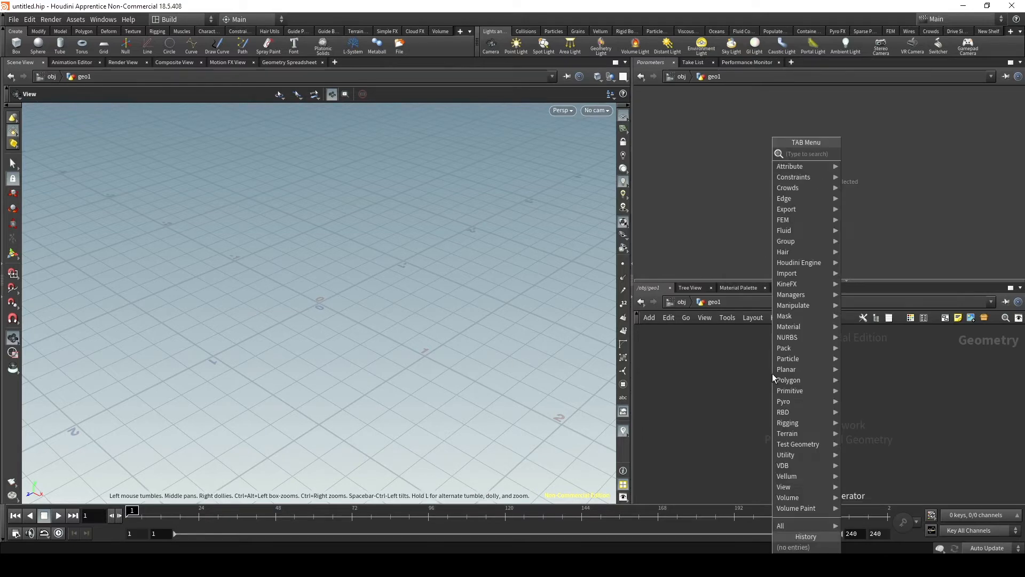
text(sp)
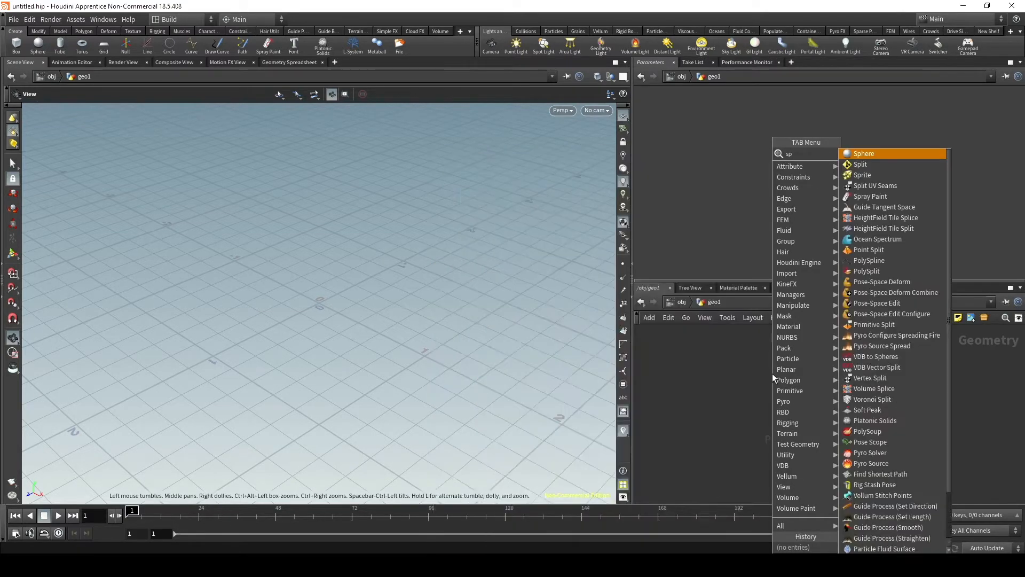
key(Return)
click(772, 374)
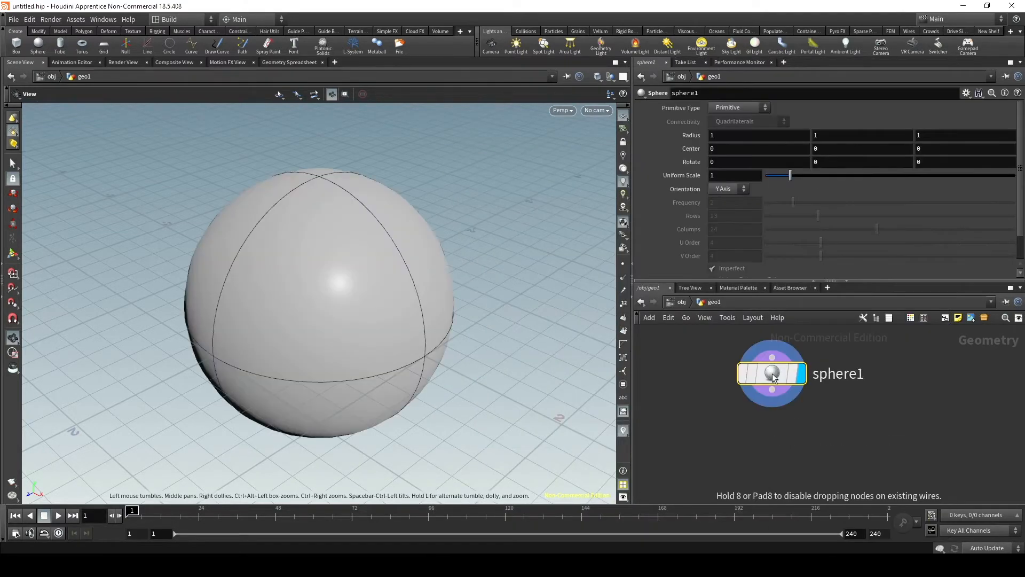
Add a DOP Network node connected to the sphere's output and display it
key(Tab)
text(dop)
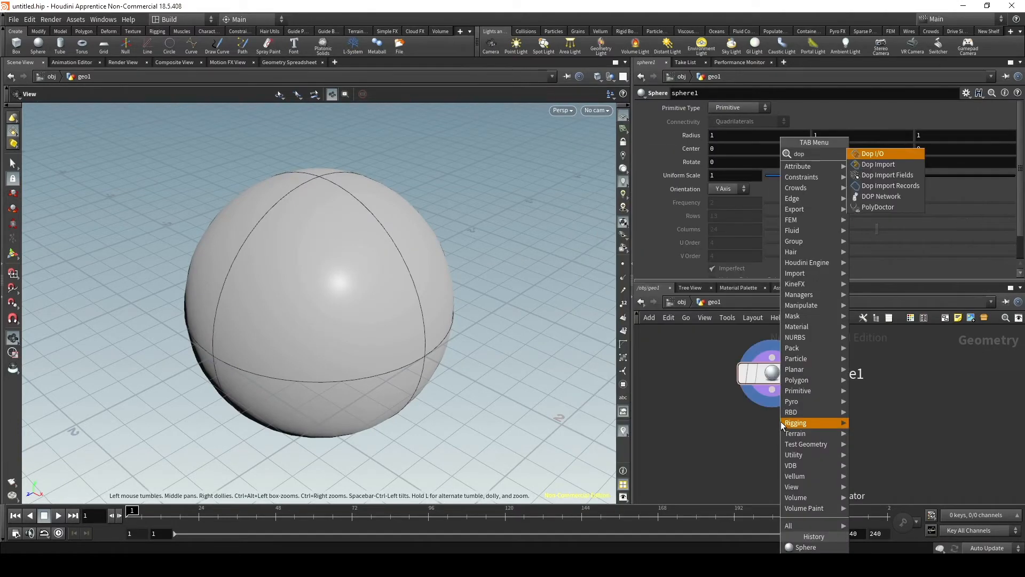
text(ne)
key(shift+Return)
Add a Box node beside the sphere and connect it to the DOP network's second input
key(Tab)
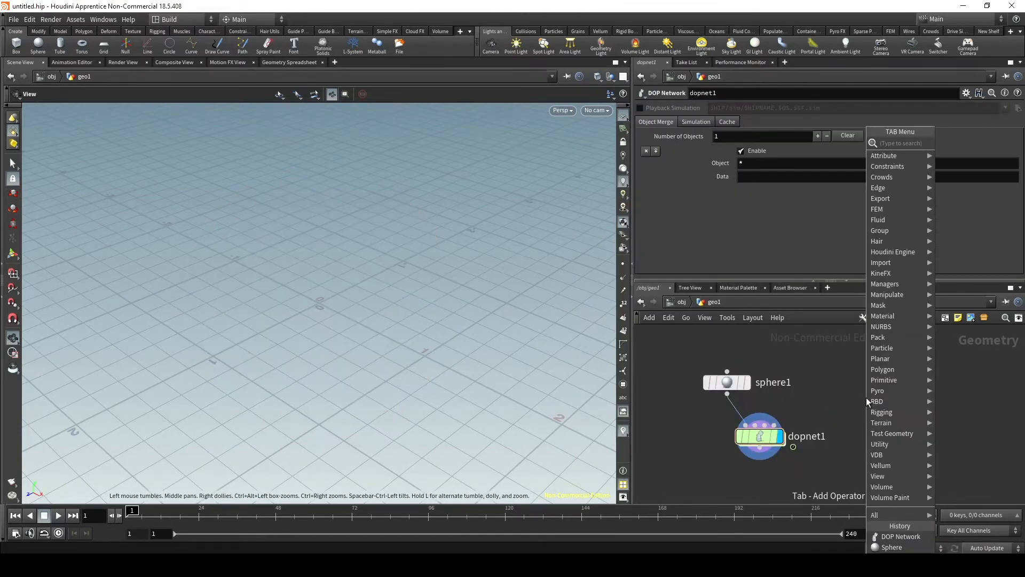
text(box)
key(Return)
click(866, 398)
drag(864, 395, 780, 444)
click(756, 435)
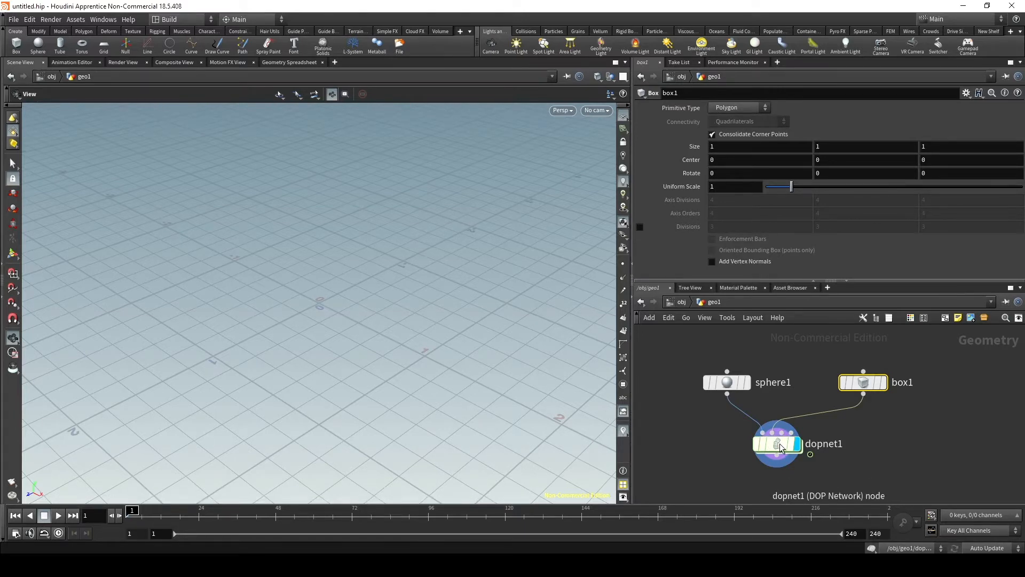
Enter the DOP network and add a POP Solver connected above the output node
double_click(781, 445)
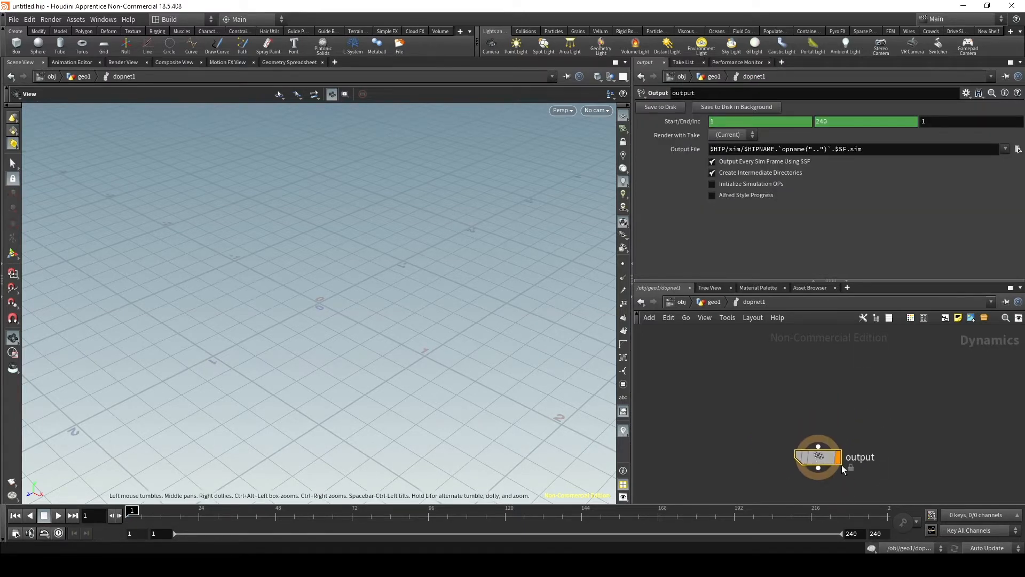
scroll(822, 399, down, 2)
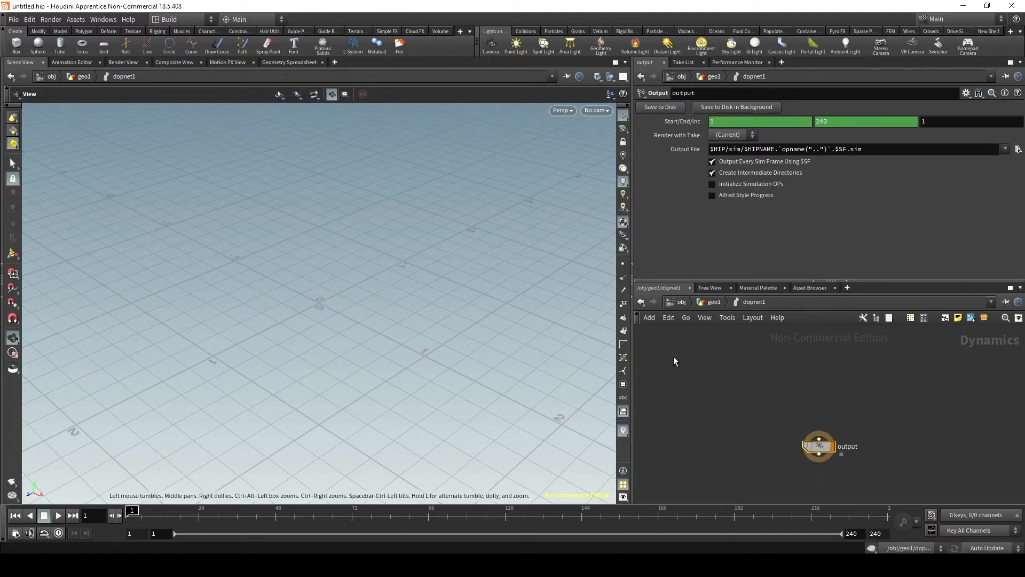
middle_drag(804, 343, 796, 377)
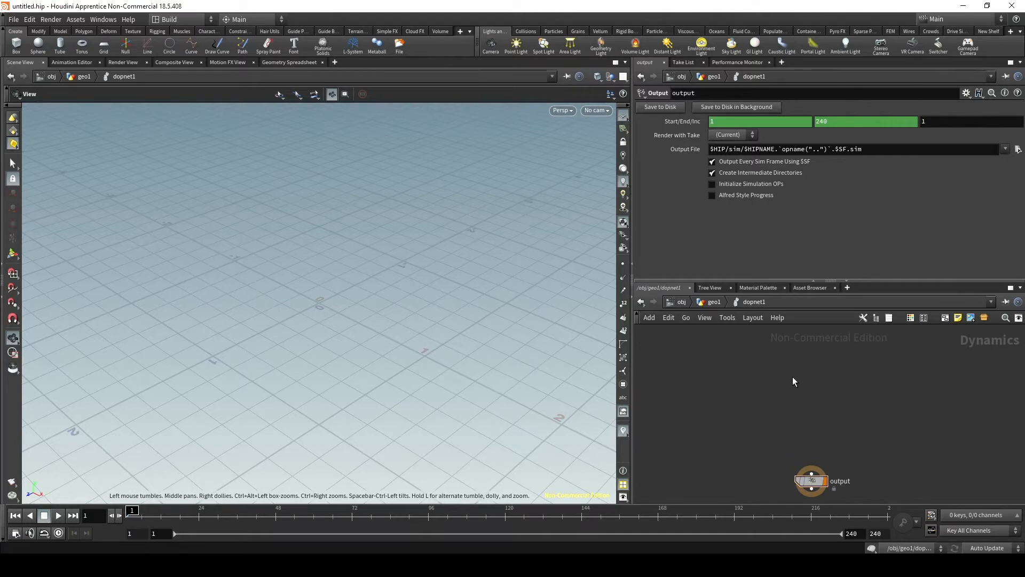
key(Tab)
mouse_move(794, 378)
text(pop)
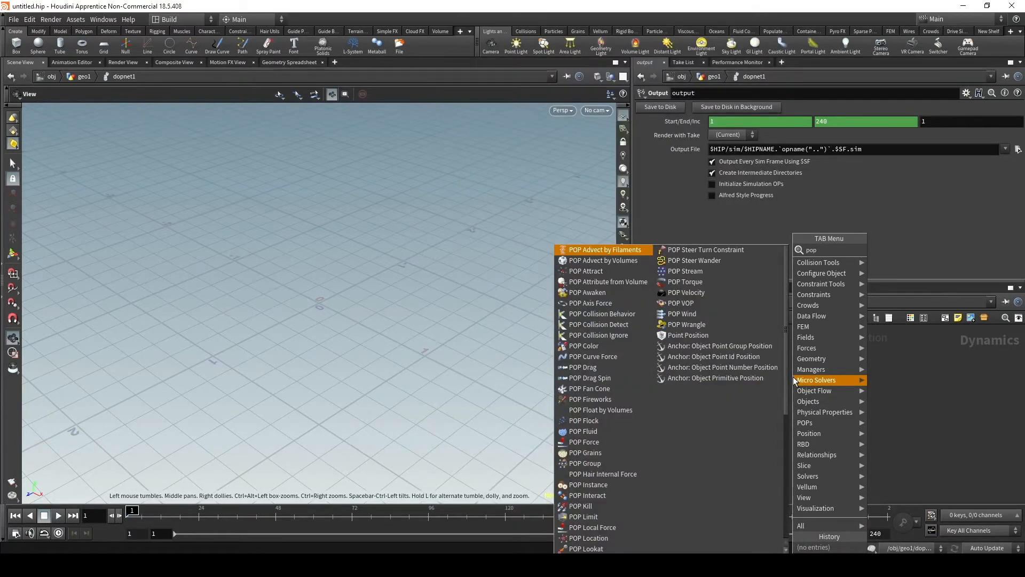
drag(812, 452, 812, 475)
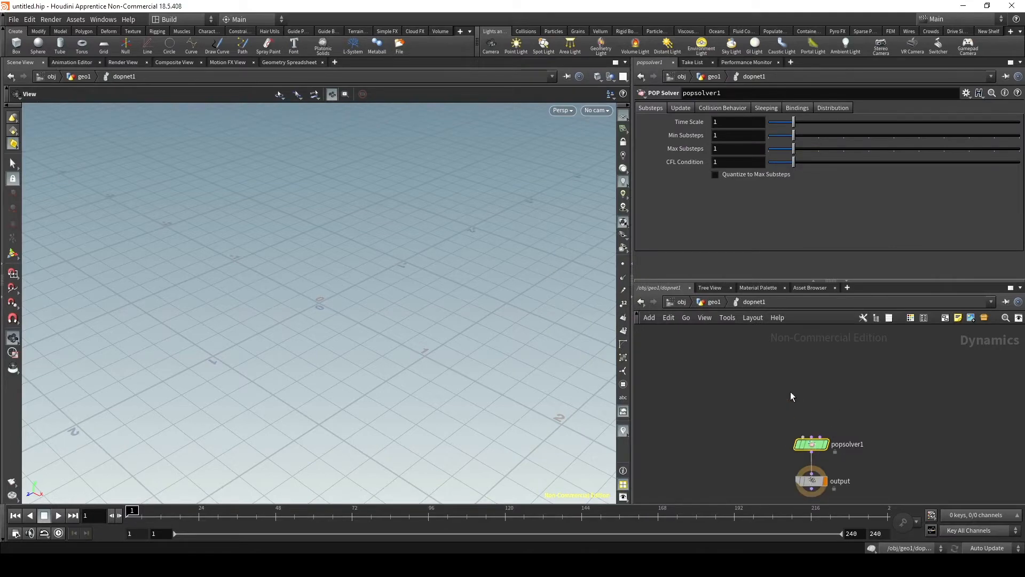
Add a POP Object node and connect it to the POP Solver's first (object) input
key(Tab)
text(pop)
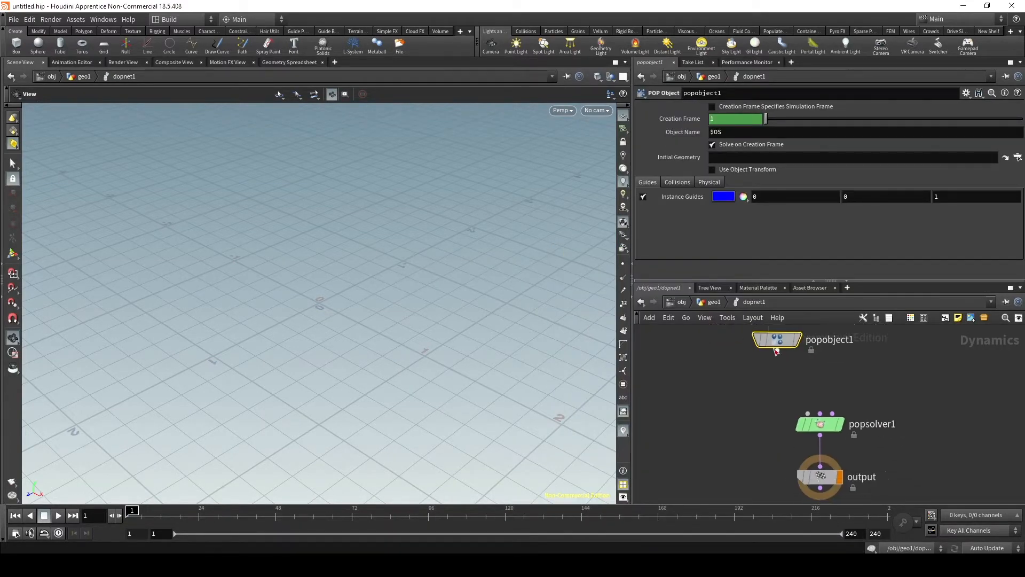
drag(778, 351, 767, 379)
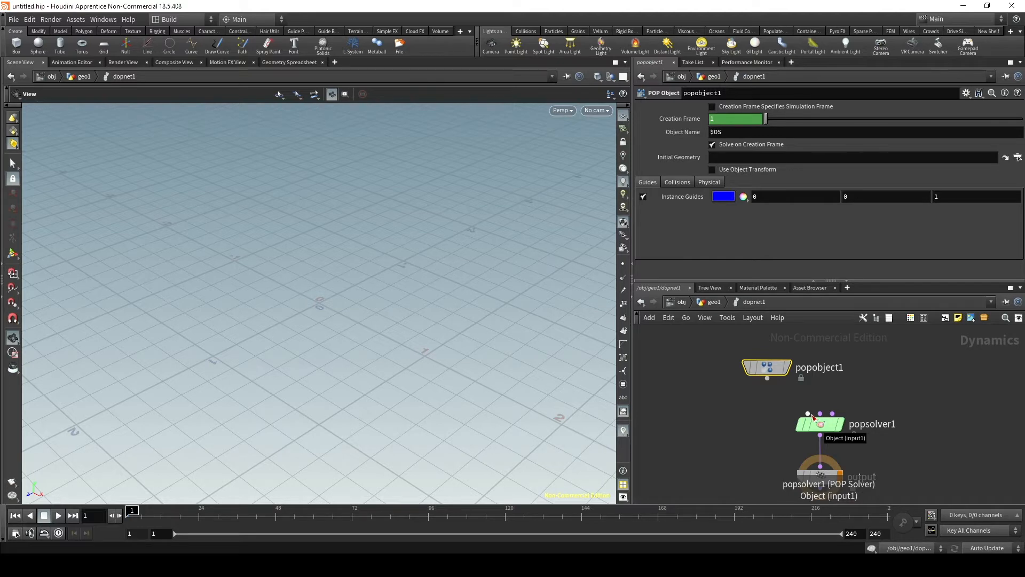
drag(767, 378, 808, 413)
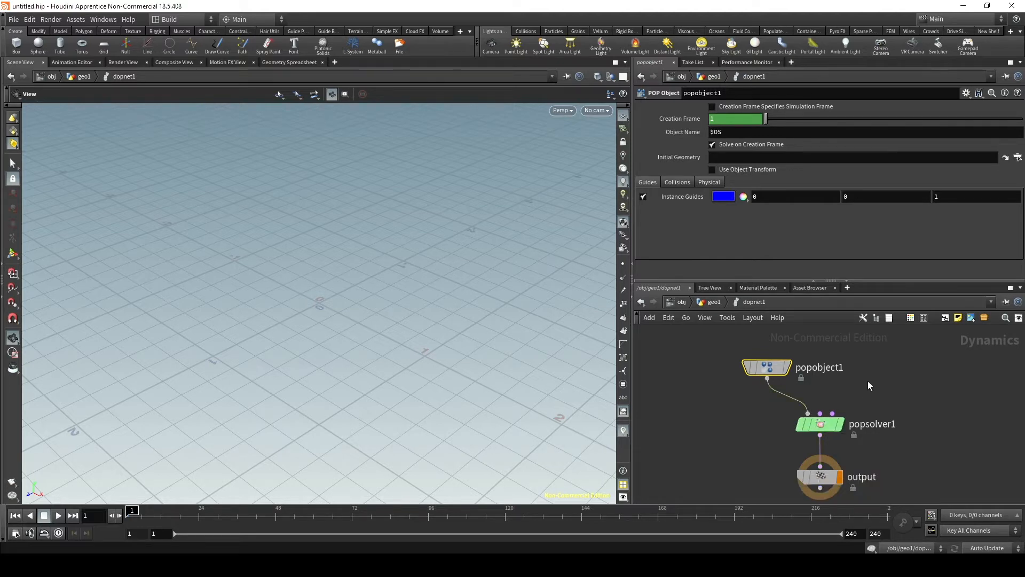
Add a POP Source node and connect it to the POP Solver's third input
key(Tab)
text(pop)
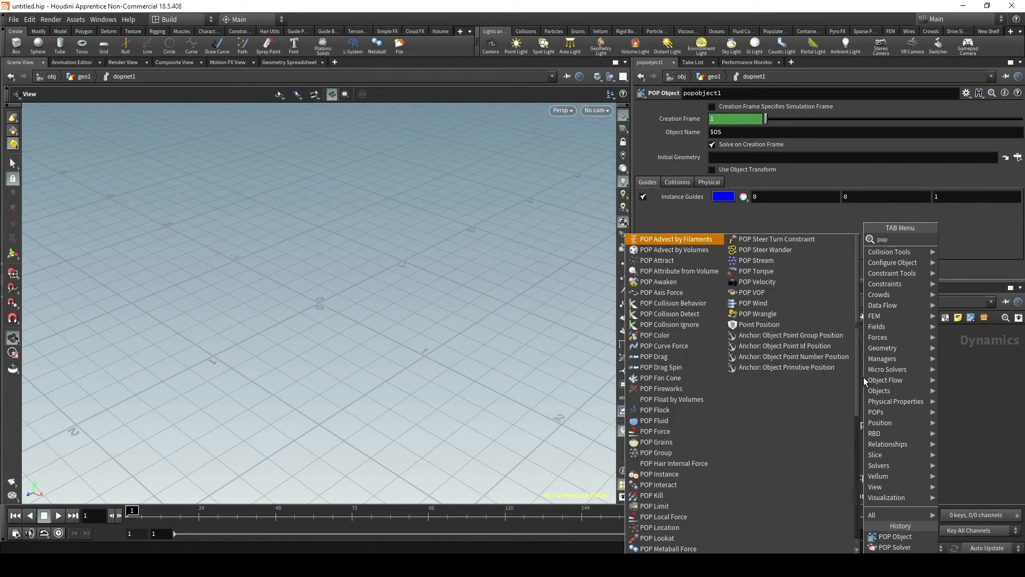
key(Return)
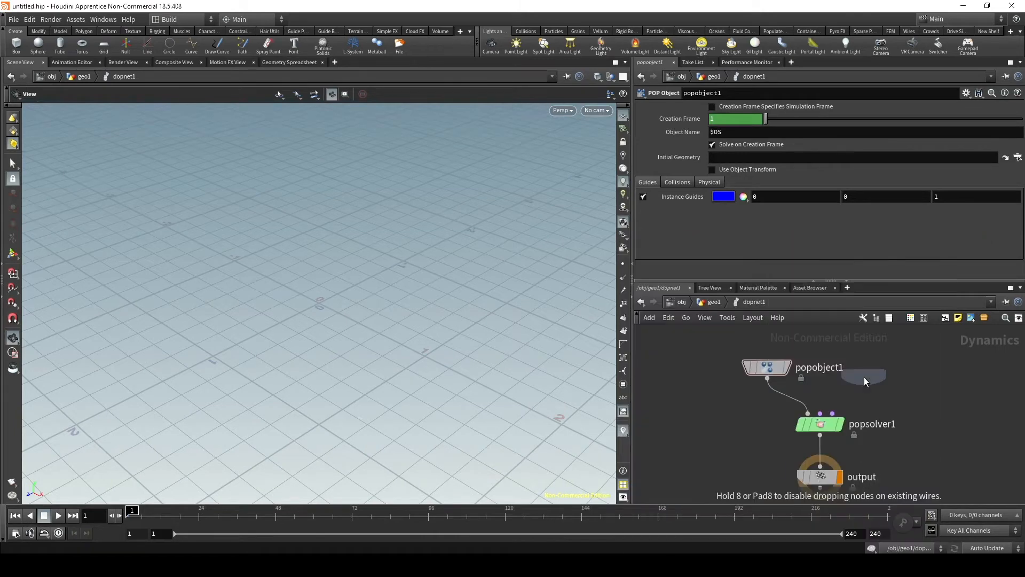
click(902, 373)
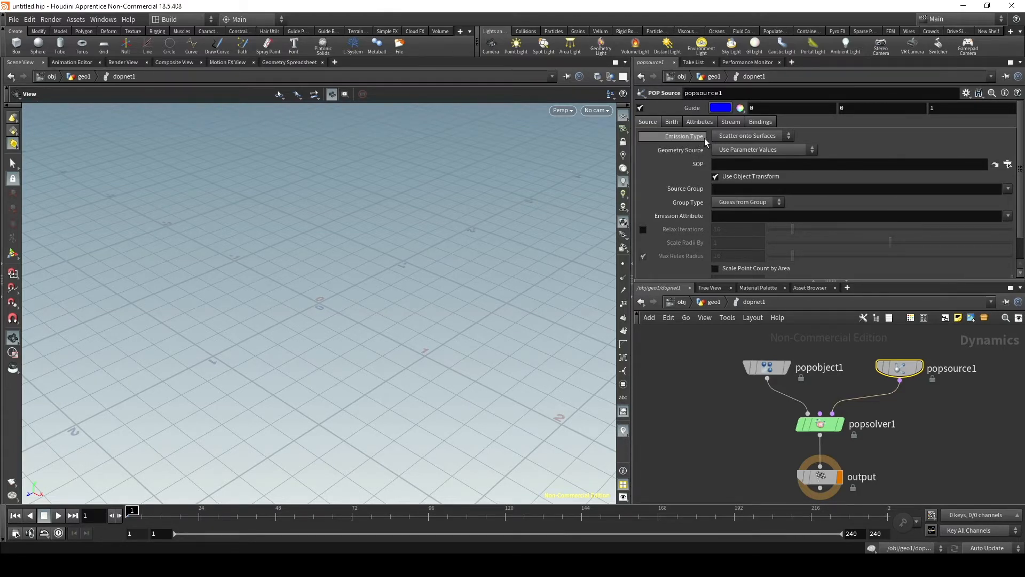
Set the POP Source to emit with Scatter onto Surfaces and take its geometry from Use First Context Geometry
click(788, 137)
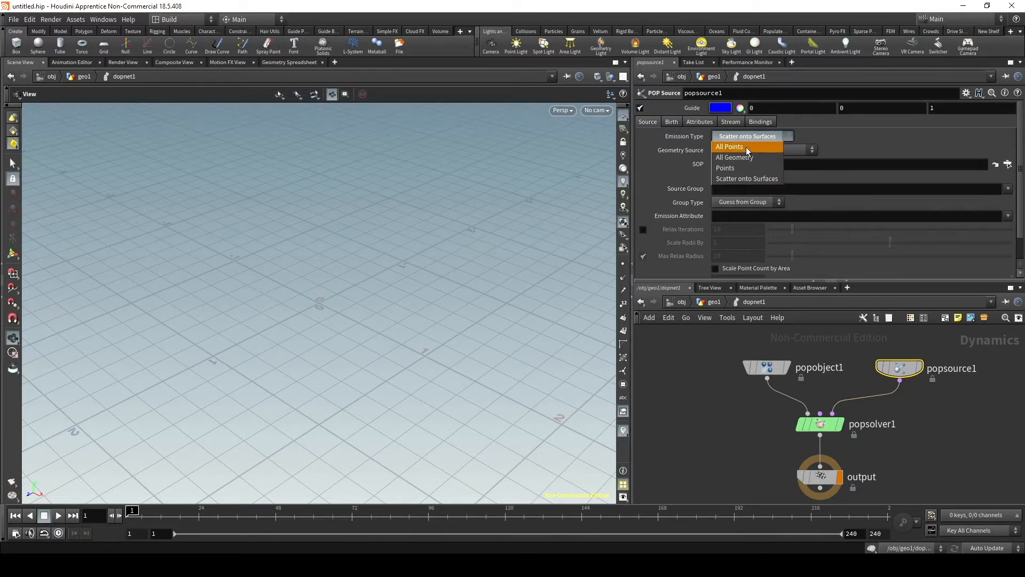
click(765, 181)
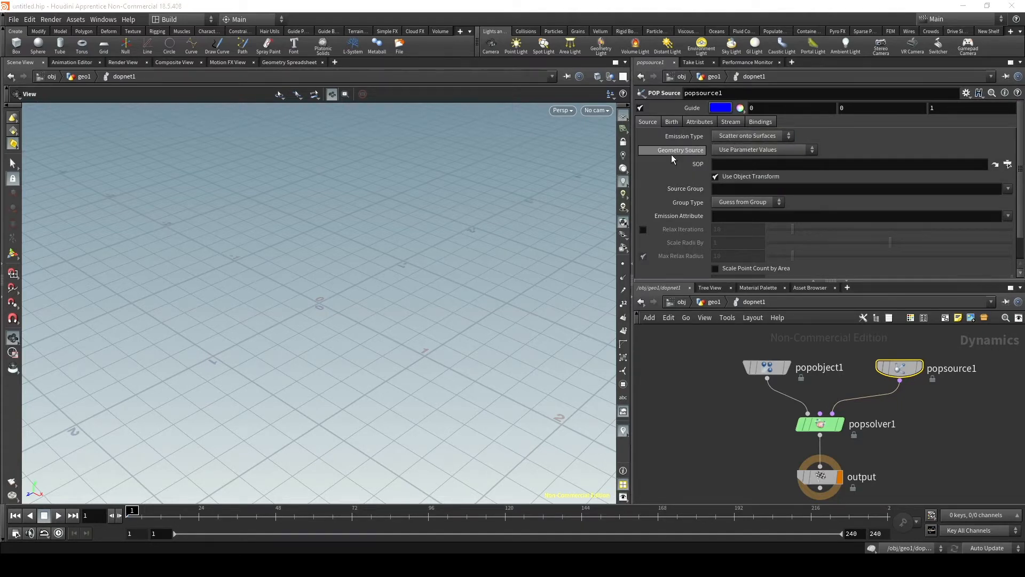
click(764, 149)
click(731, 184)
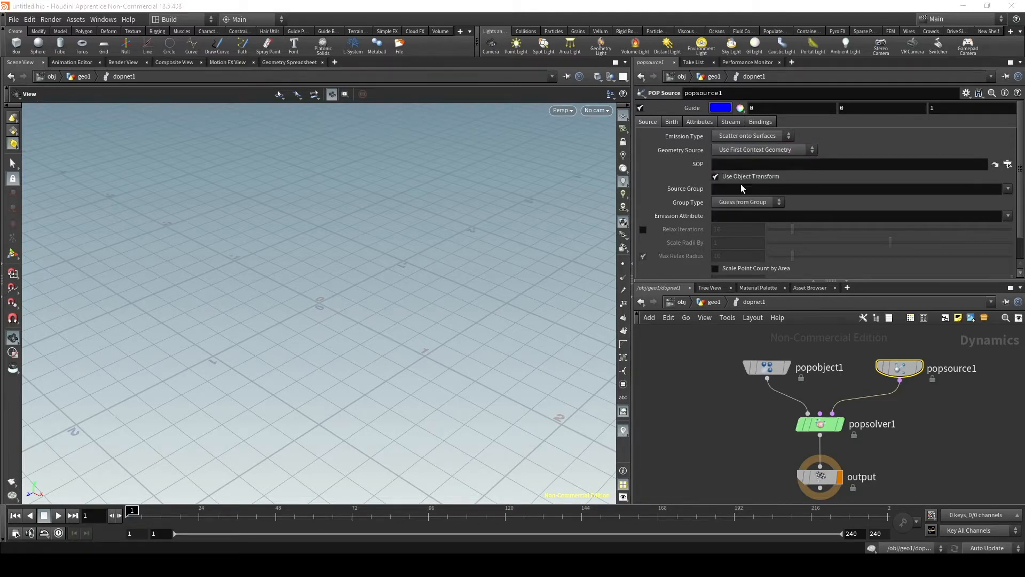
Play the simulation to check the particle emission on the sphere, and return to the first frame
scroll(309, 316, down, 5)
drag(337, 289, 550, 336)
click(58, 516)
right_drag(319, 263, 323, 403)
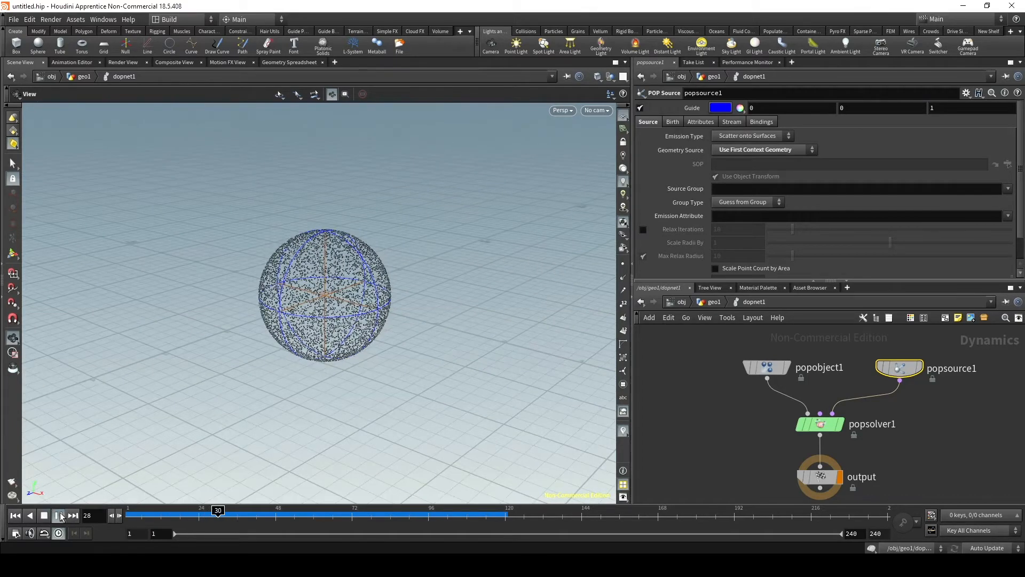
click(13, 517)
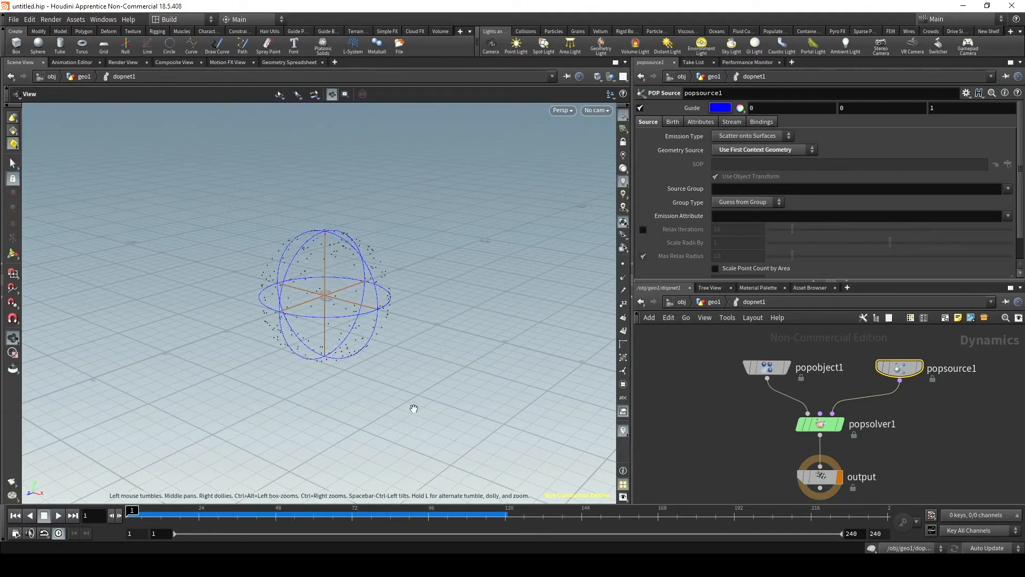
right_drag(332, 293, 224, 342)
drag(224, 342, 227, 354)
Add a Gravity Force node between the POP Solver and the output
key(Tab)
text(gravity)
key(Return)
click(820, 465)
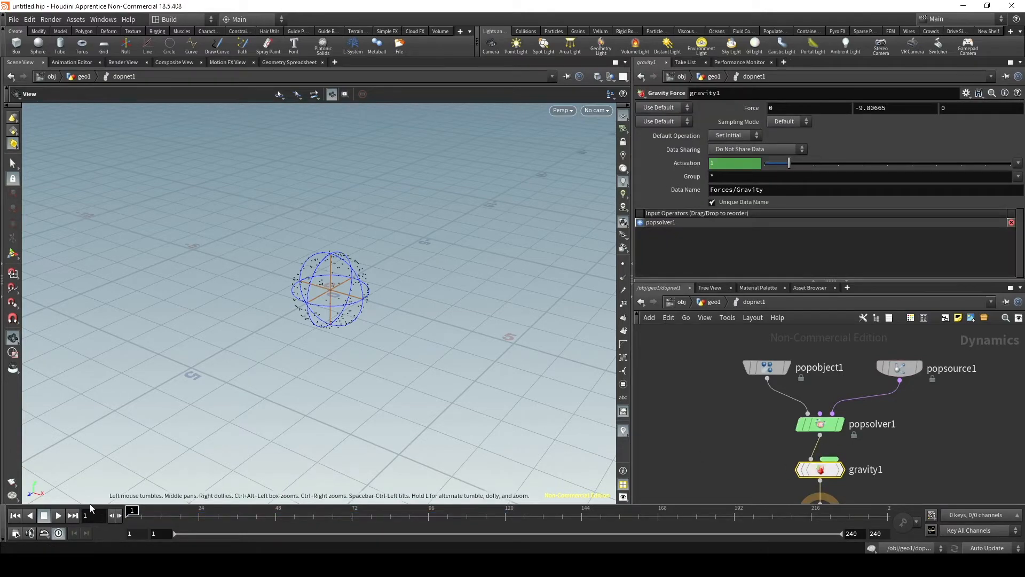
Play the simulation to examine how the particles fall under gravity, and rewind to frame 1
click(59, 515)
right_drag(350, 308, 244, 343)
drag(374, 359, 360, 307)
right_drag(359, 306, 361, 391)
drag(543, 510, 128, 512)
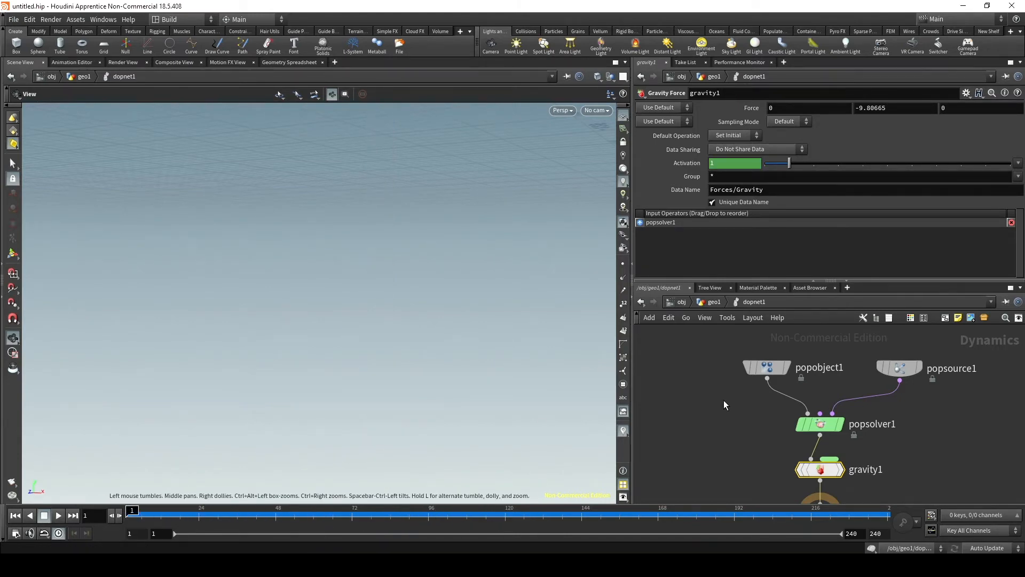
Go back up to the geometry network and set the DOP network's simulation substeps to 2
key(u)
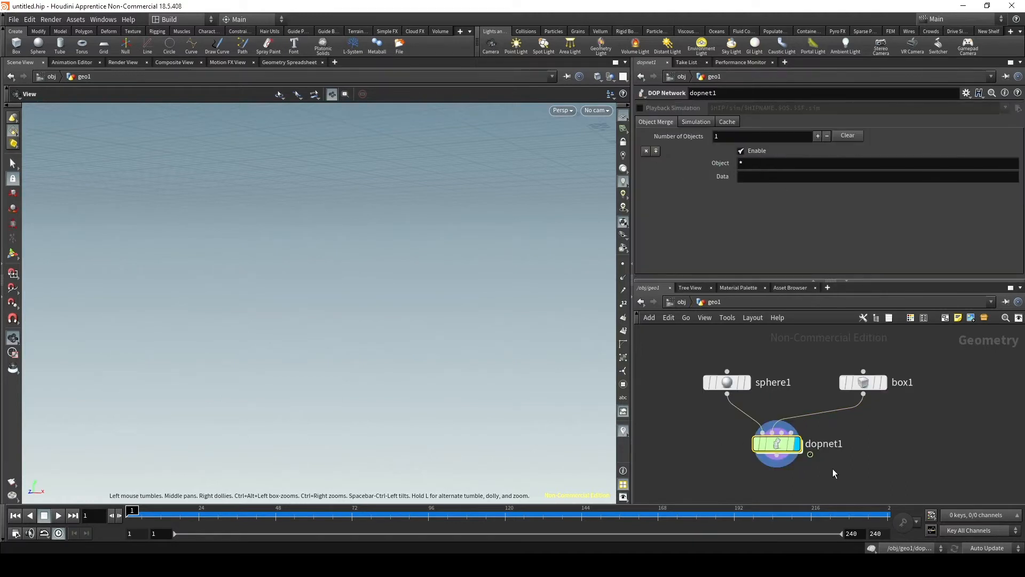
click(696, 122)
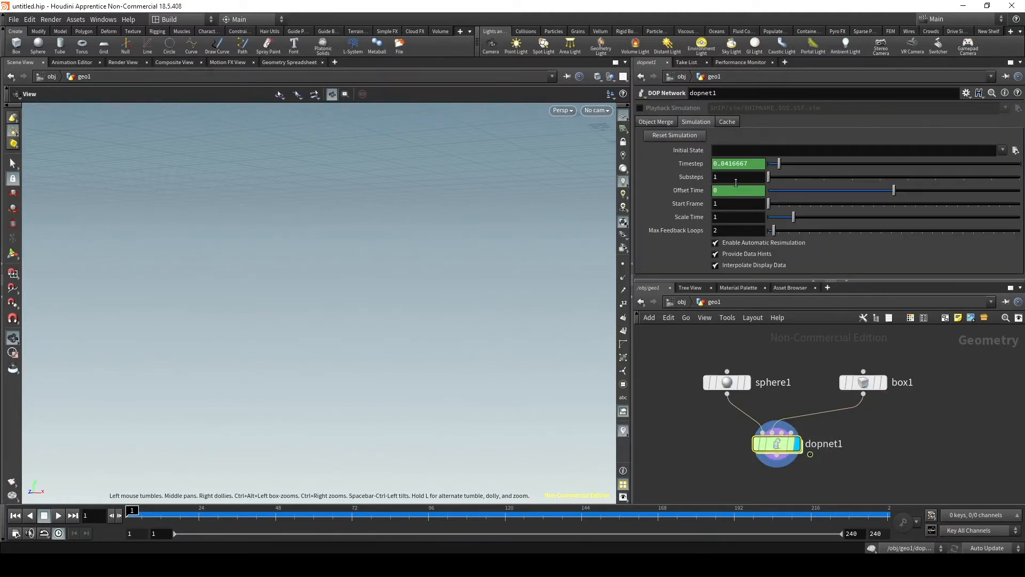
text(2)
key(Return)
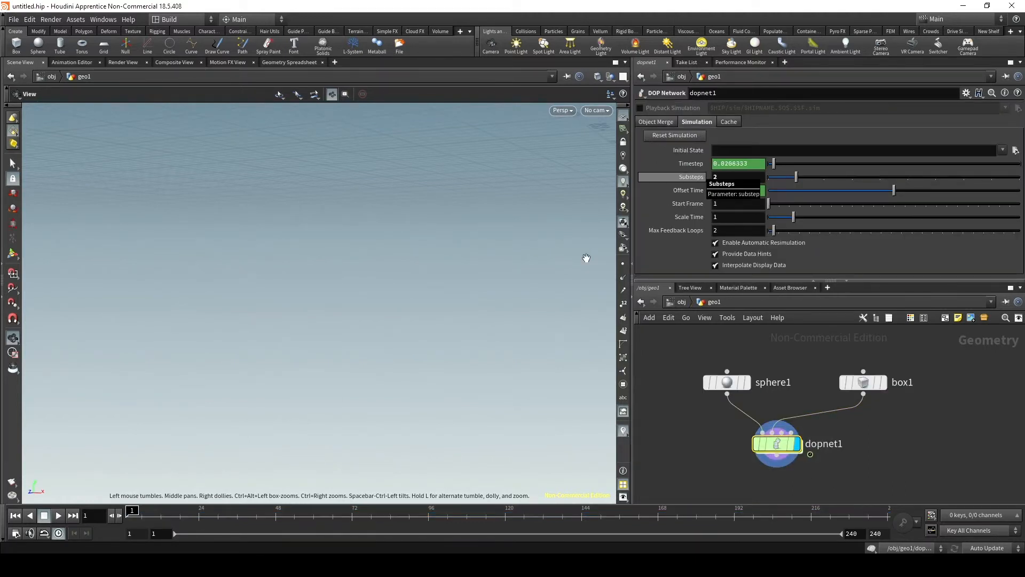
Play the simulation with the new substeps, stop it and inspect the falling particle column up close
click(62, 515)
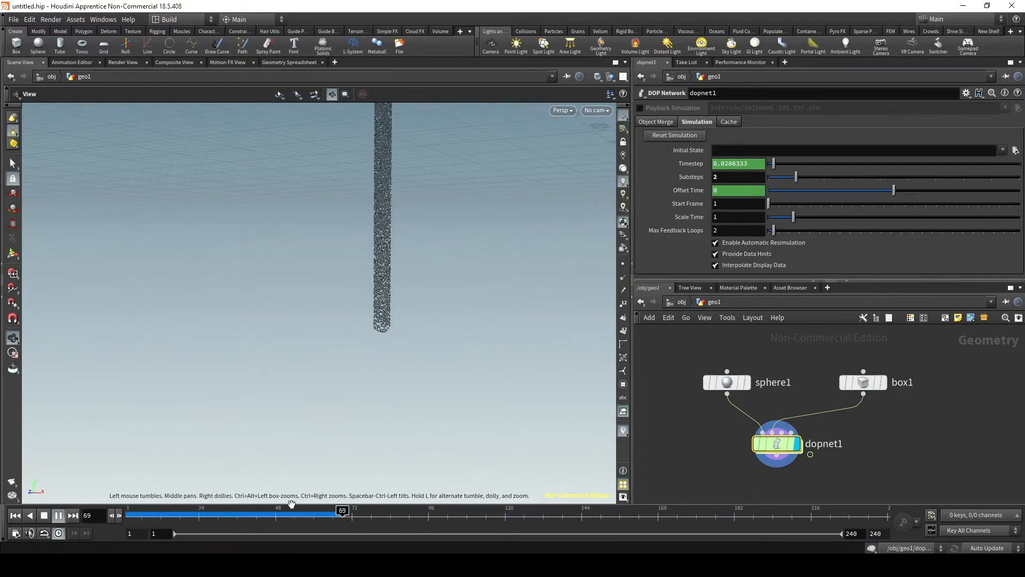
click(59, 515)
right_drag(379, 316, 389, 338)
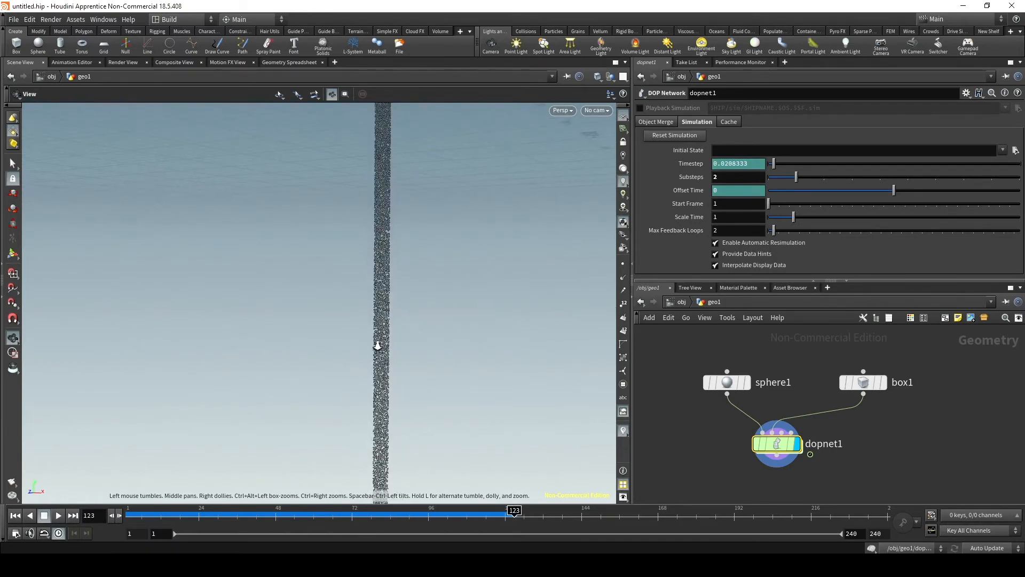
middle_drag(419, 296, 408, 353)
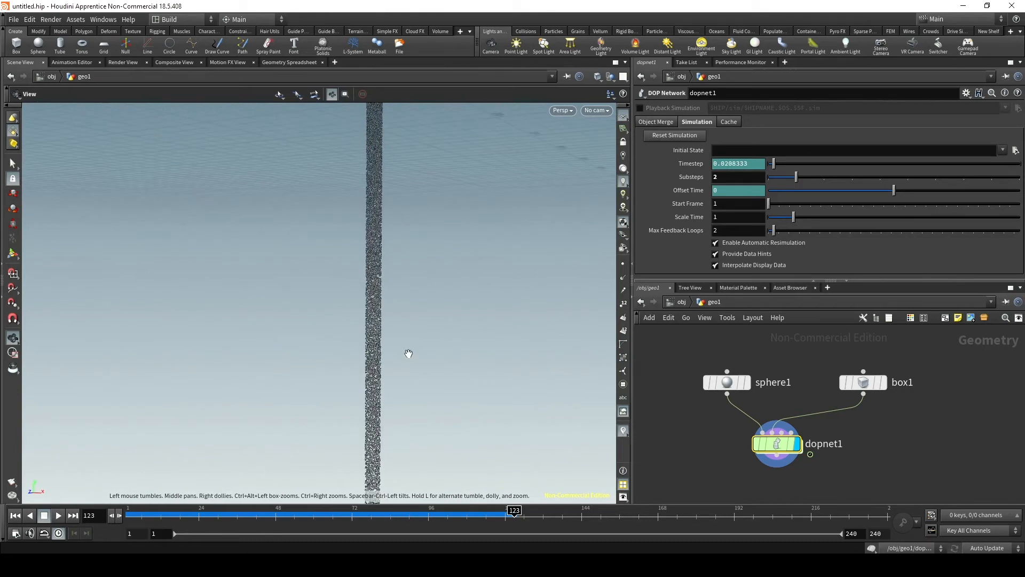
Set the DOP network's simulation substeps back to 1
click(733, 181)
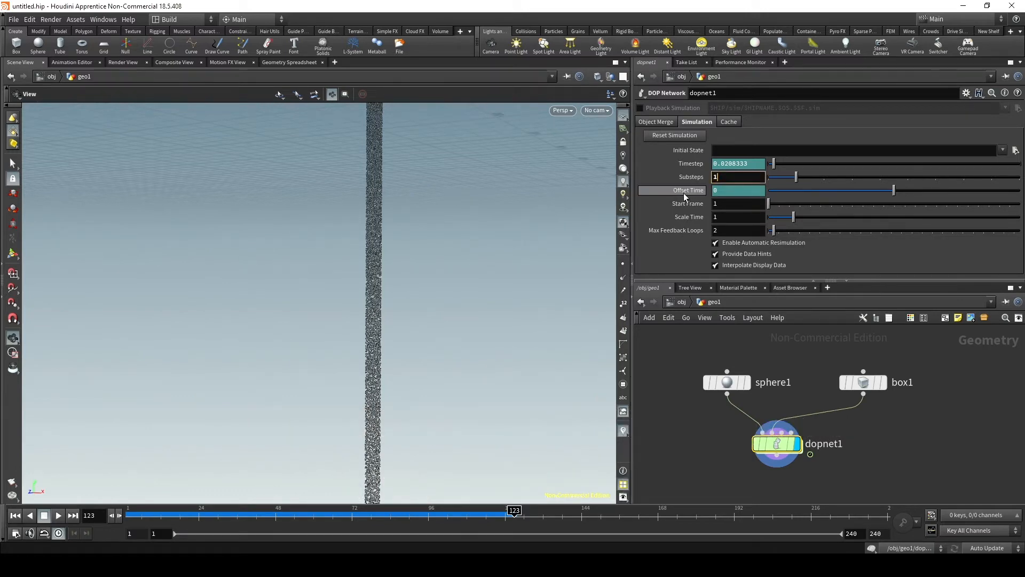
text(1)
key(Return)
Enter the DOP network and switch the POP source's Initial Velocity to Set initial velocity
double_click(776, 443)
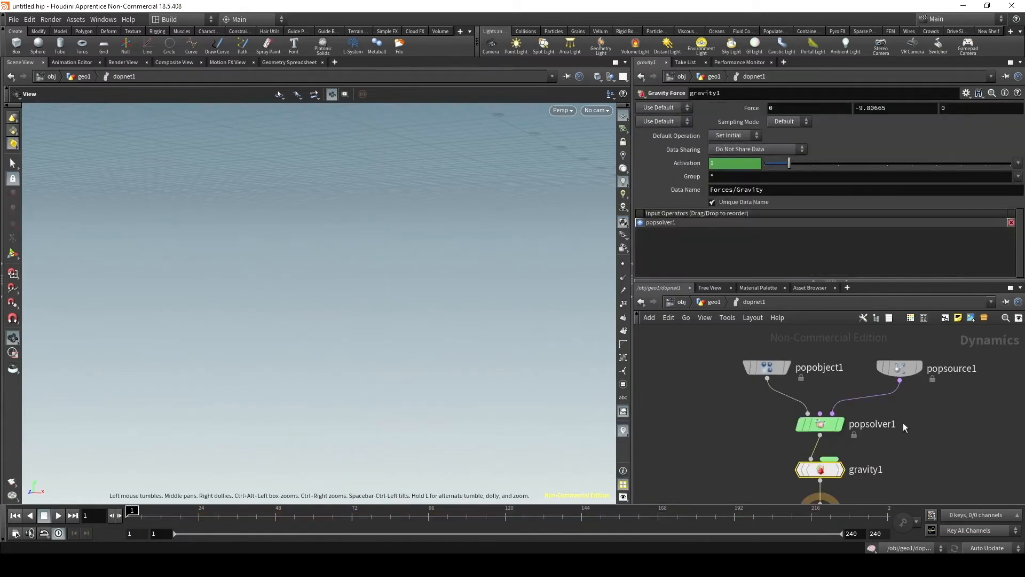
click(908, 396)
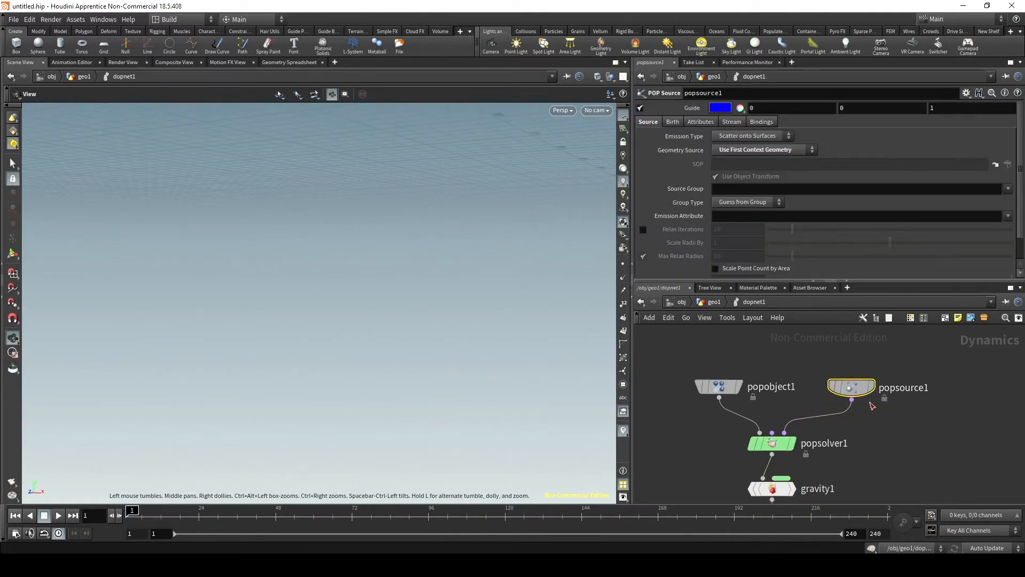
click(700, 122)
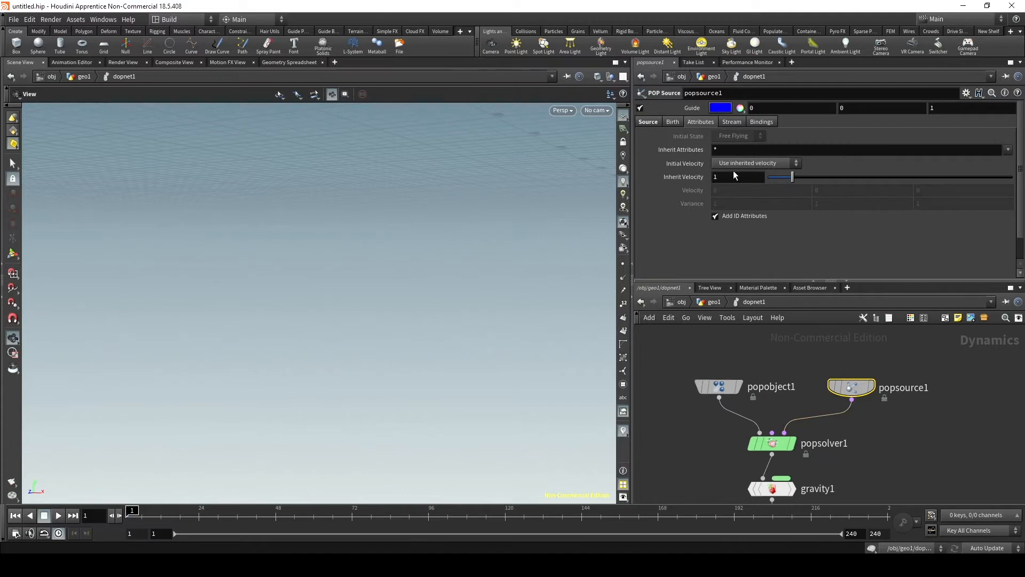
click(782, 162)
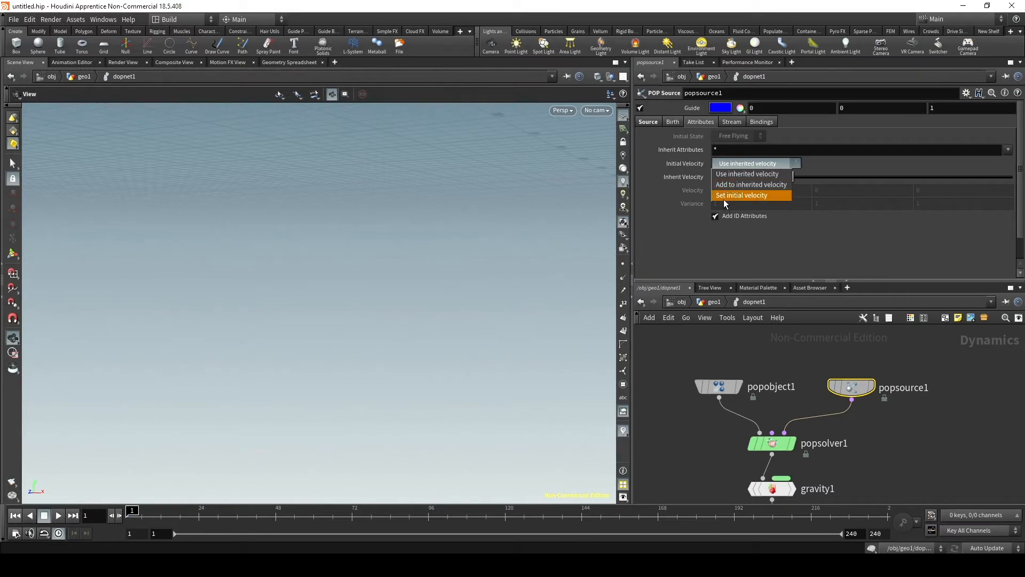
click(761, 197)
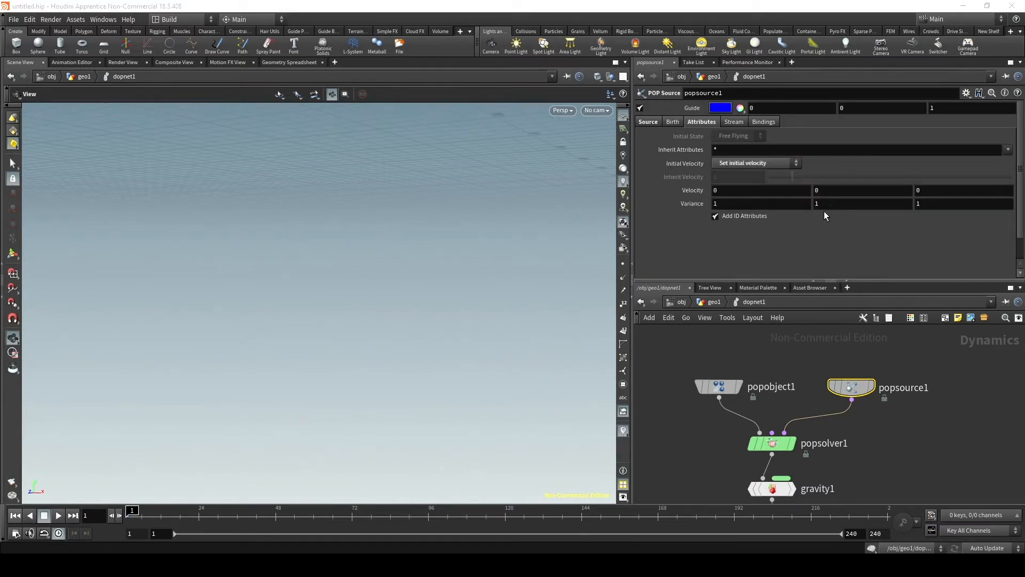
Set the POP source's velocity Variance to 0, .5, 0
double_click(716, 203)
text(0)
click(918, 204)
drag(909, 206, 903, 206)
text(0)
drag(822, 204, 802, 210)
text(.05)
key(Return)
Play the simulation with the new velocity variance and examine the falling particle column from several angles
click(56, 515)
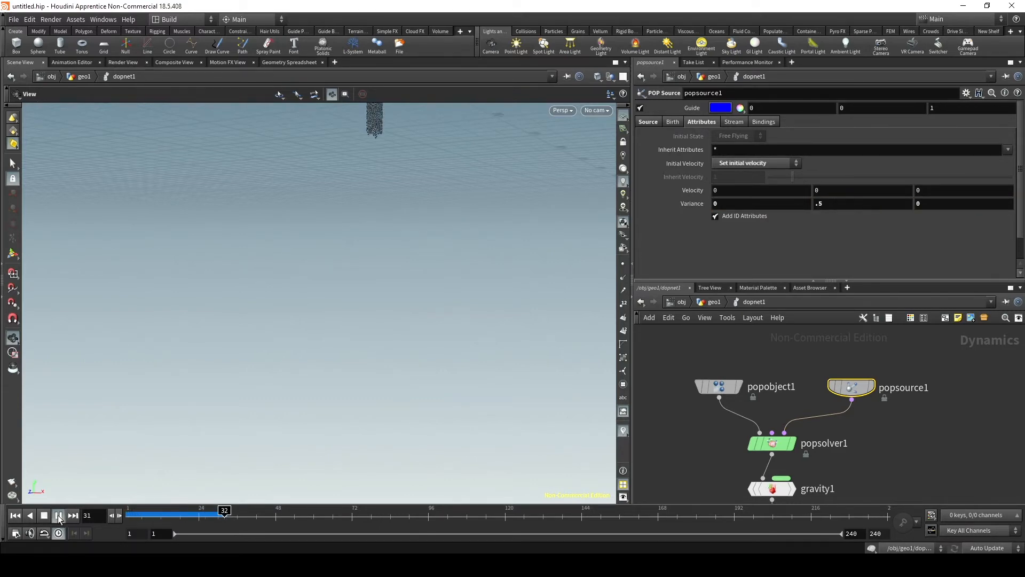
scroll(478, 354, up, 5)
scroll(424, 315, down, 5)
drag(424, 316, 309, 323)
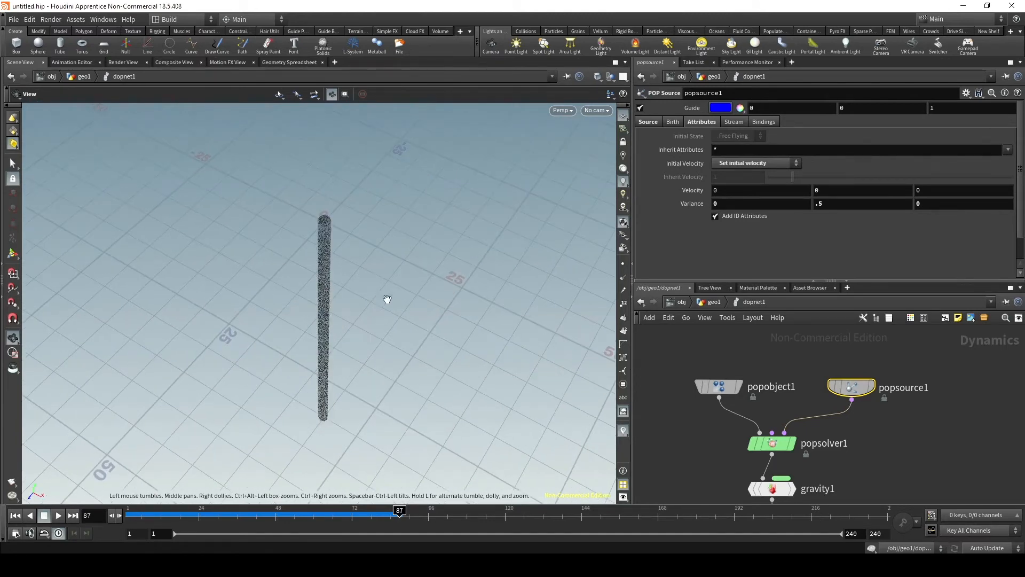
drag(323, 338, 328, 316)
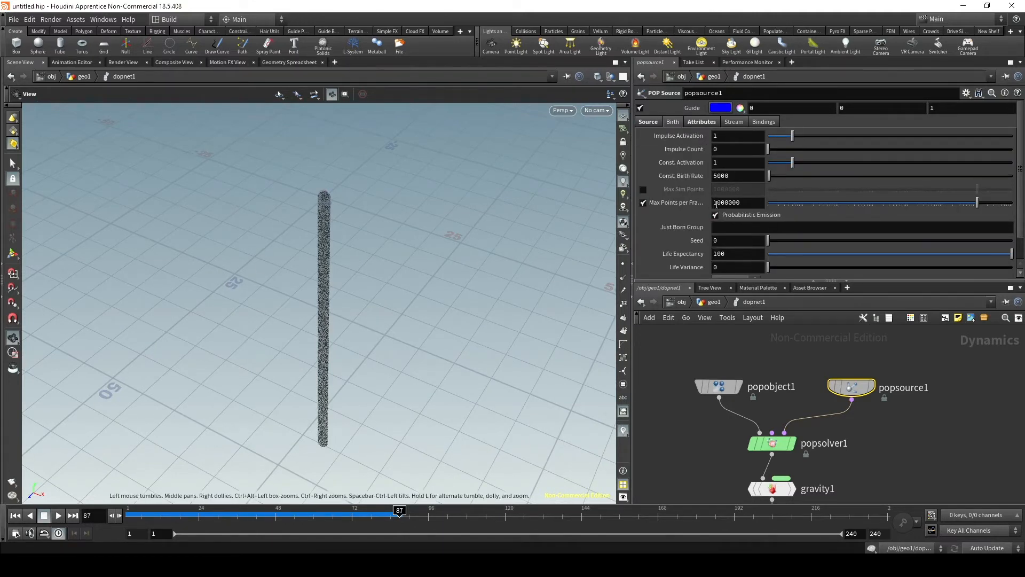
Set the POP source's Const. Activation to 0, replay the simulation around the emitter sphere, and rewind to frame 1
drag(889, 281, 891, 333)
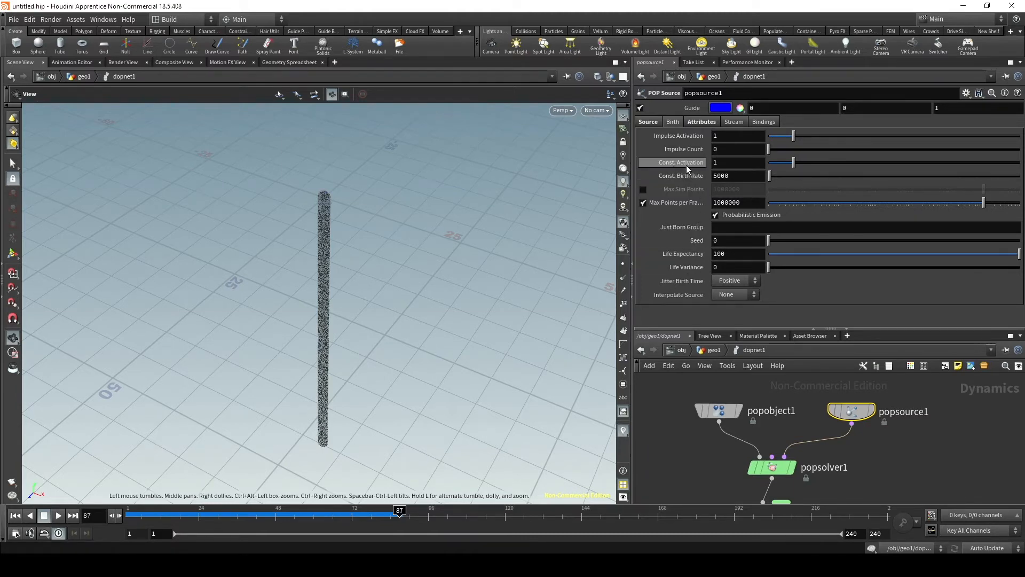
drag(774, 164, 759, 170)
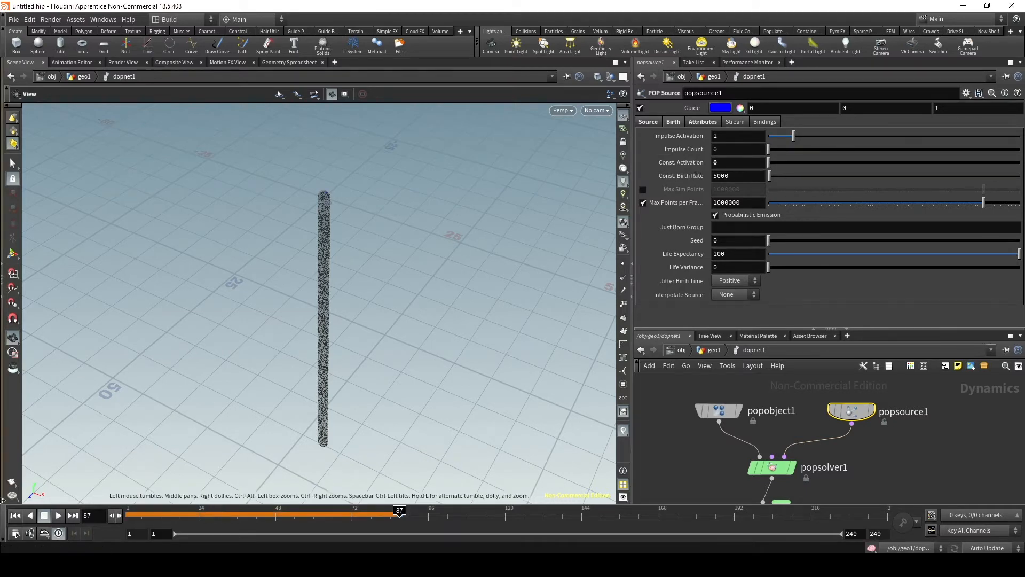
click(14, 515)
click(58, 515)
right_drag(343, 201, 767, 265)
middle_drag(252, 147, 305, 192)
drag(304, 193, 367, 248)
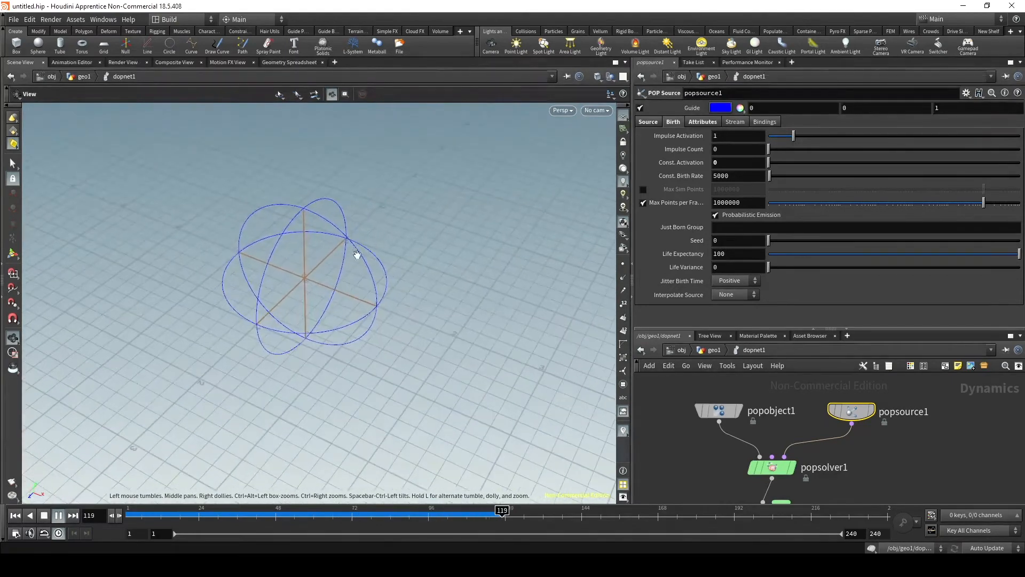
click(19, 517)
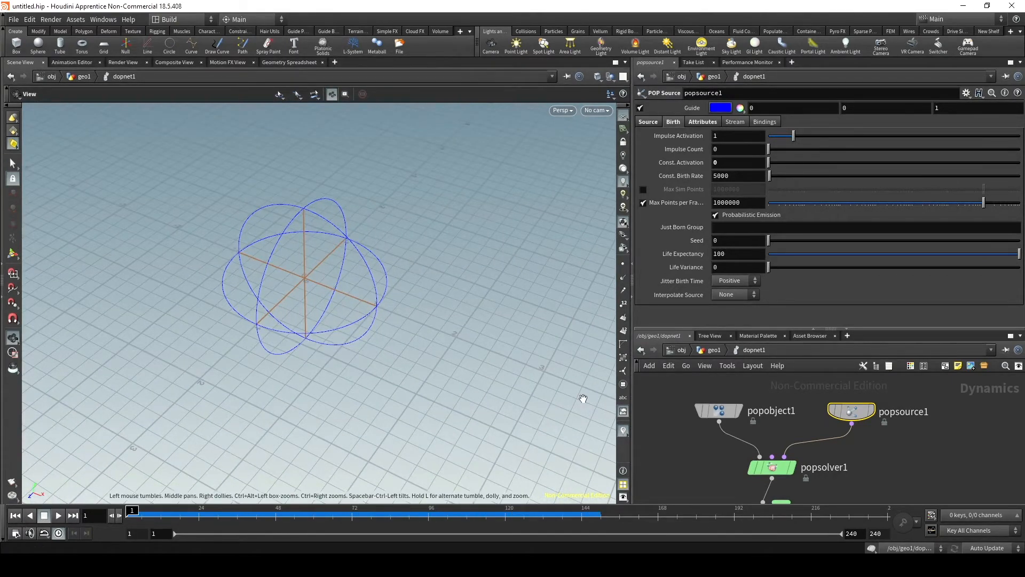
Set the POP source's Const. Activation back to 1, play the emission briefly, and rewind to frame 1
drag(730, 163, 693, 169)
text(1)
key(Return)
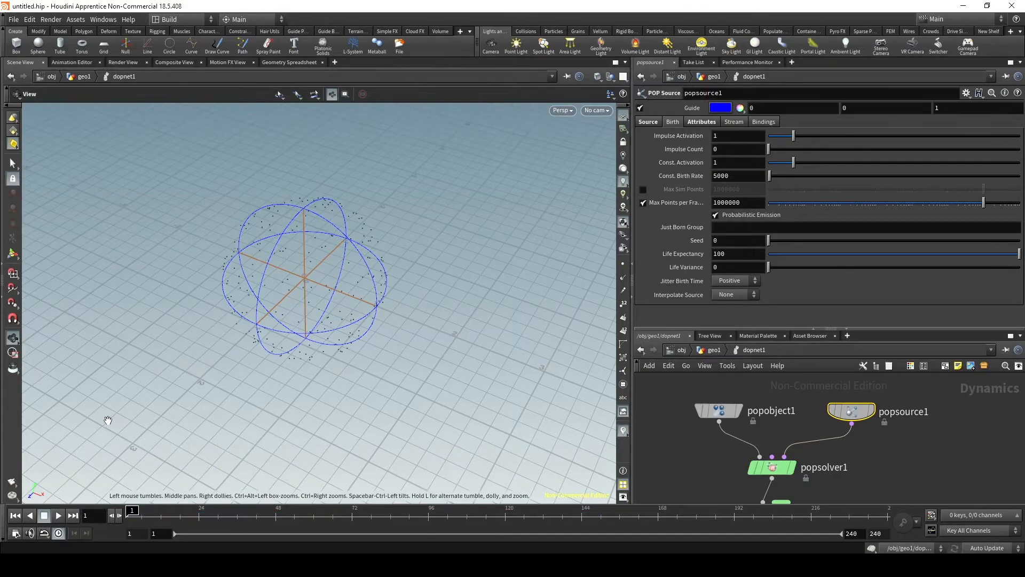
click(58, 516)
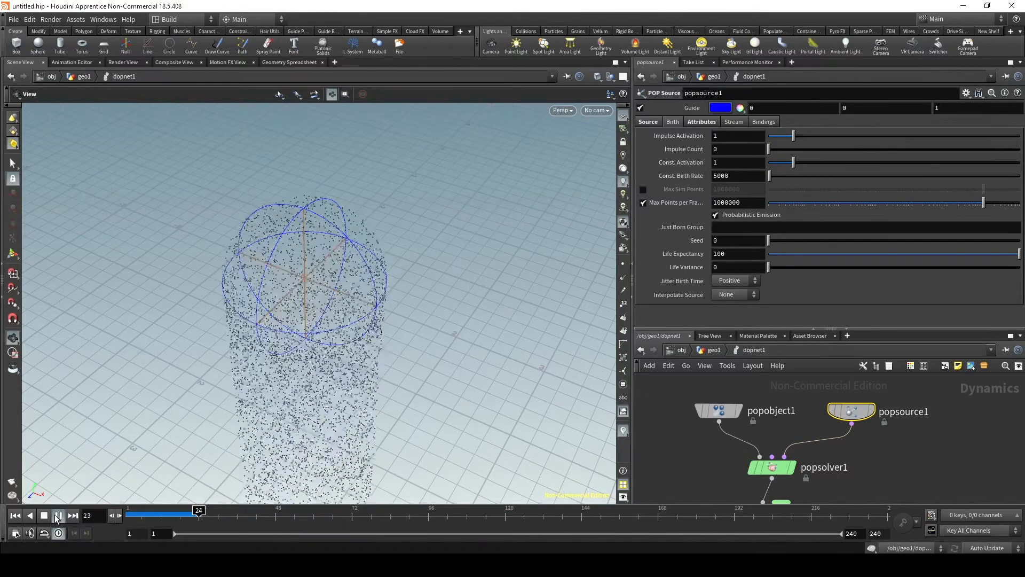
click(58, 516)
click(14, 515)
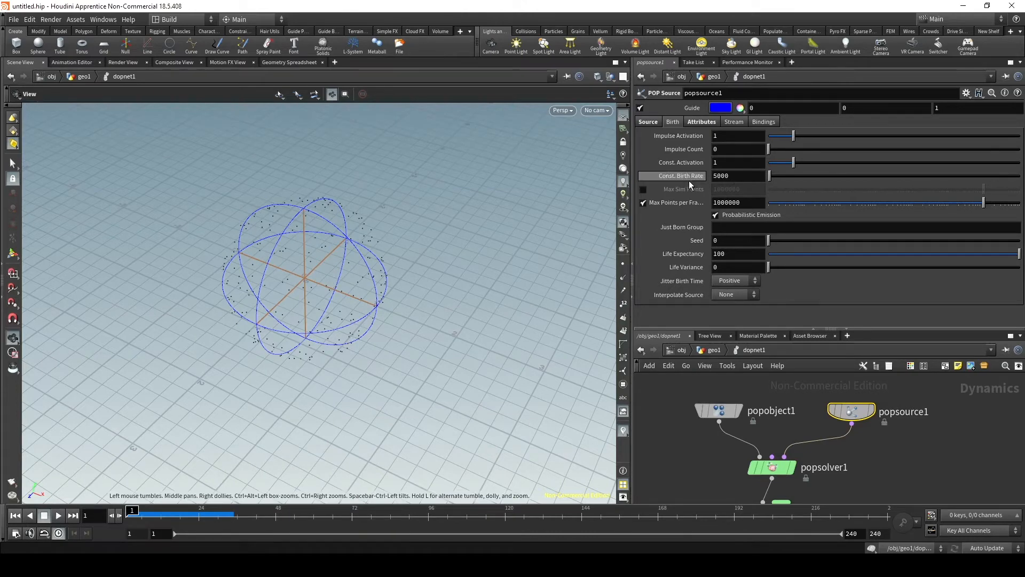
Set the POP source's Const. Birth Rate to 100, play the simulation to view the sparser emission, and rewind
double_click(735, 177)
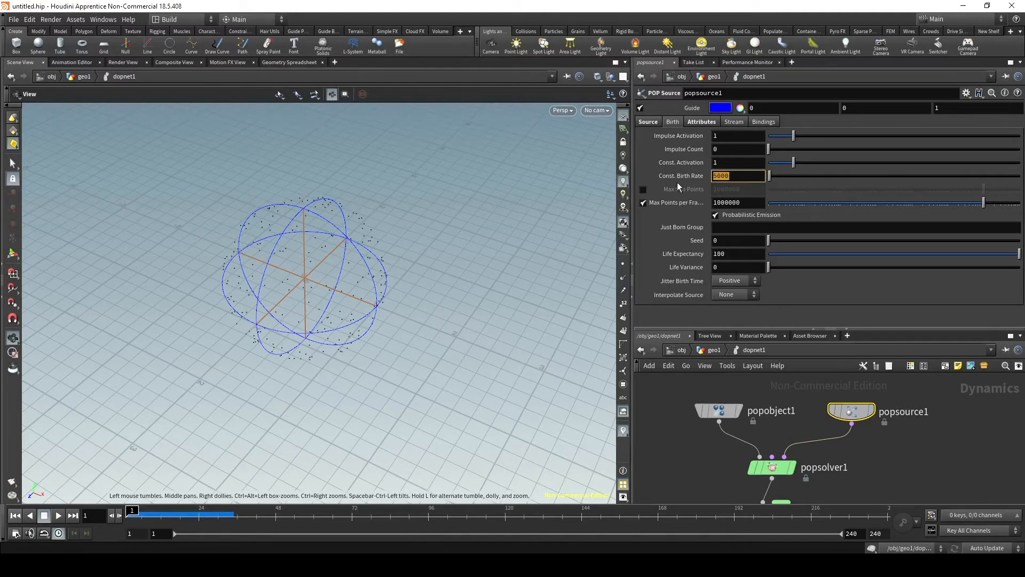
text(1)
key(Return)
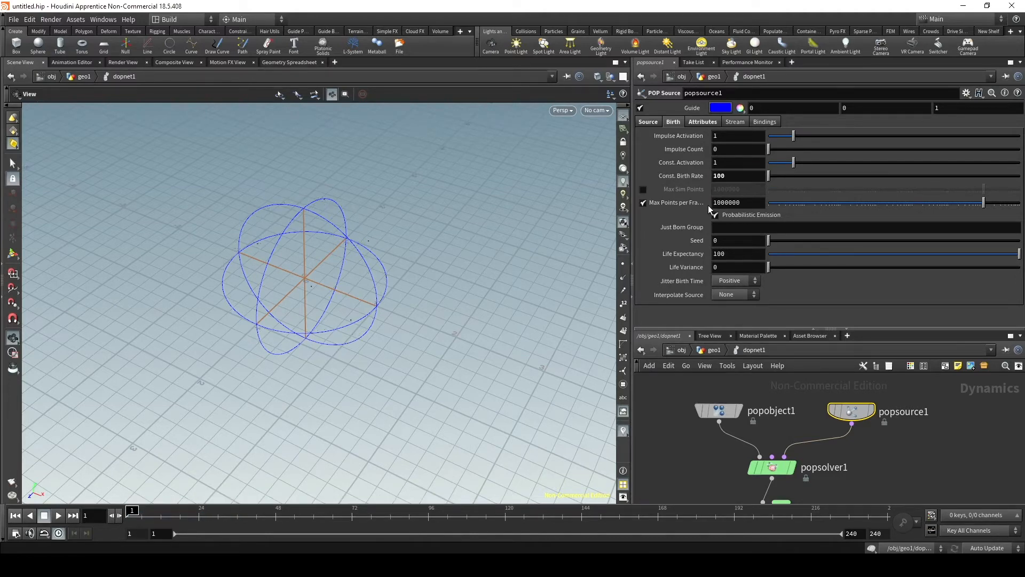
click(58, 515)
drag(313, 299, 295, 347)
right_drag(296, 348, 167, 379)
drag(296, 379, 326, 329)
key(ctrl+Up)
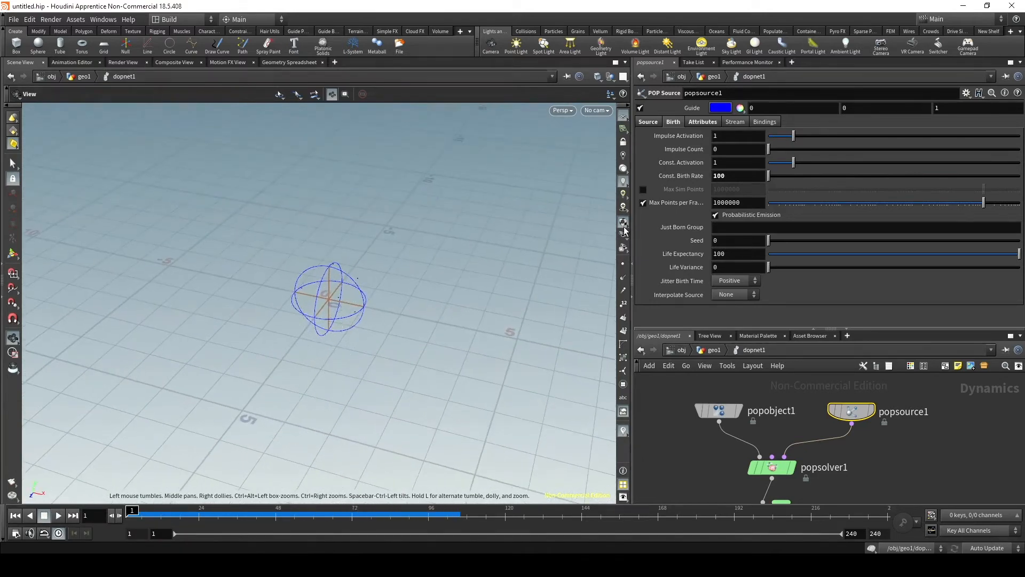
Set the POP source's Const. Birth Rate back to 5000 and its Life Expectancy to 1.5
double_click(723, 176)
text(5000)
key(Return)
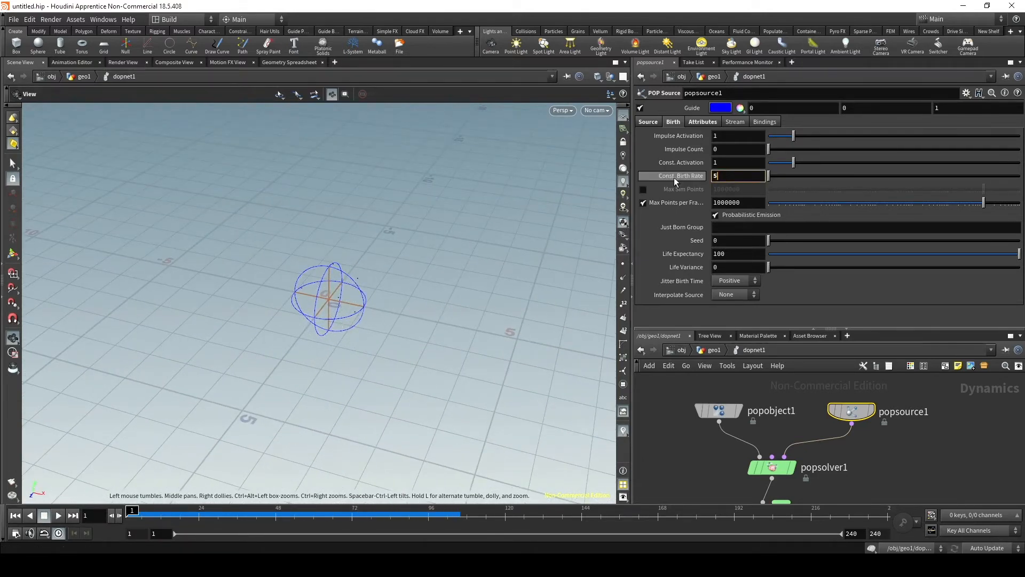
double_click(732, 254)
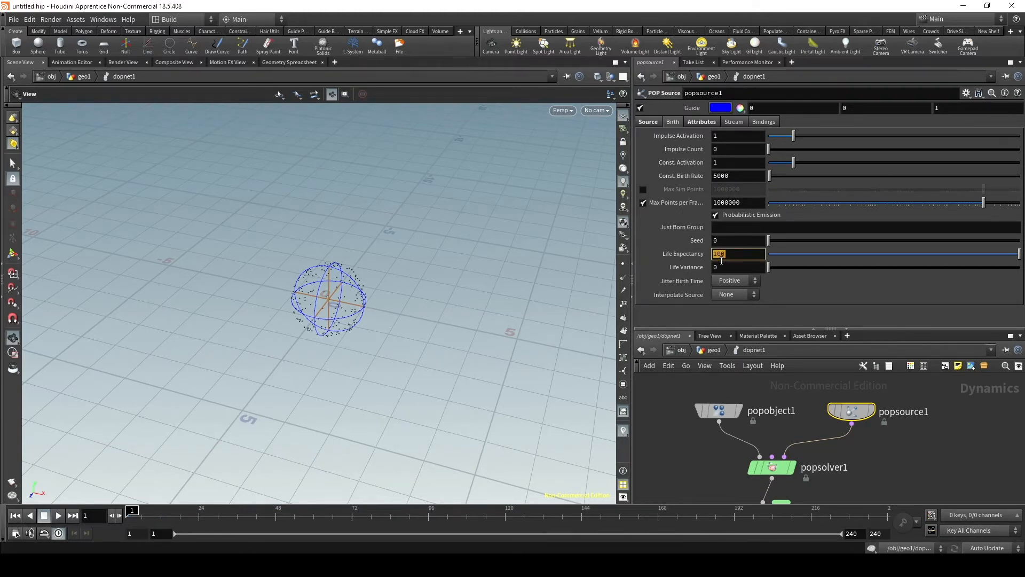
text(1.5)
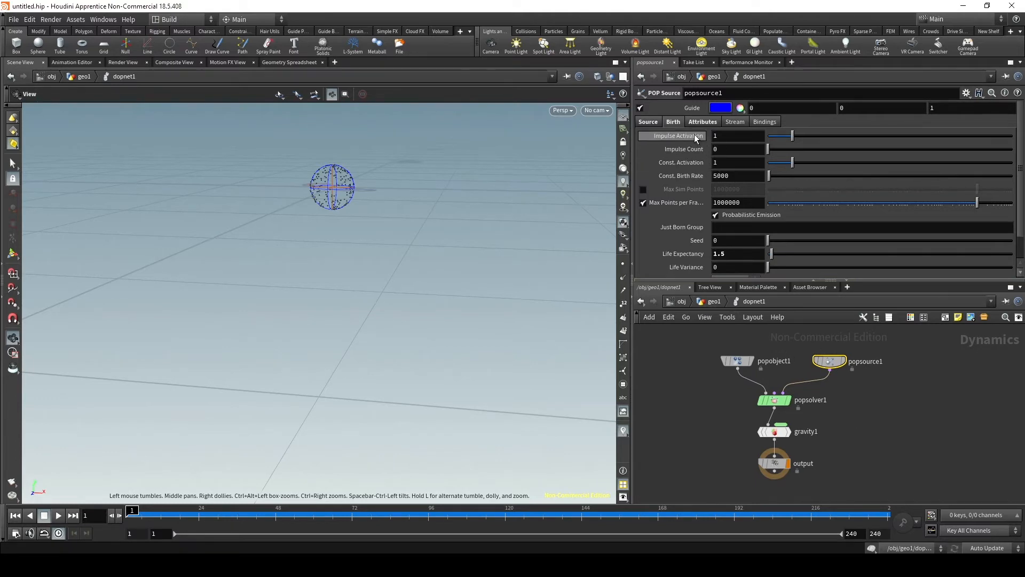
Go back up to the geometry network and display the box node in the viewport
mouse_move(730, 217)
click(713, 301)
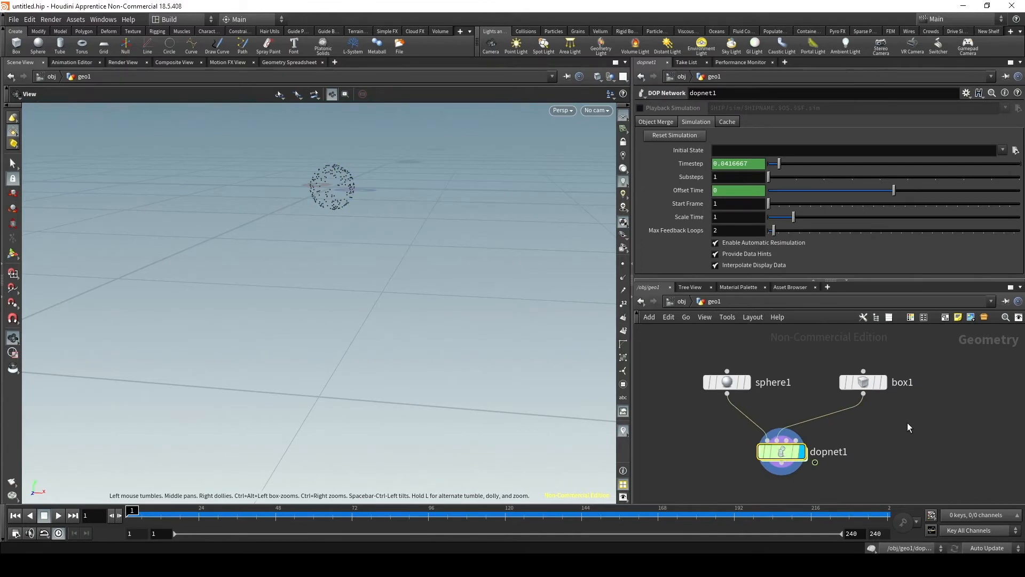
click(864, 381)
click(885, 382)
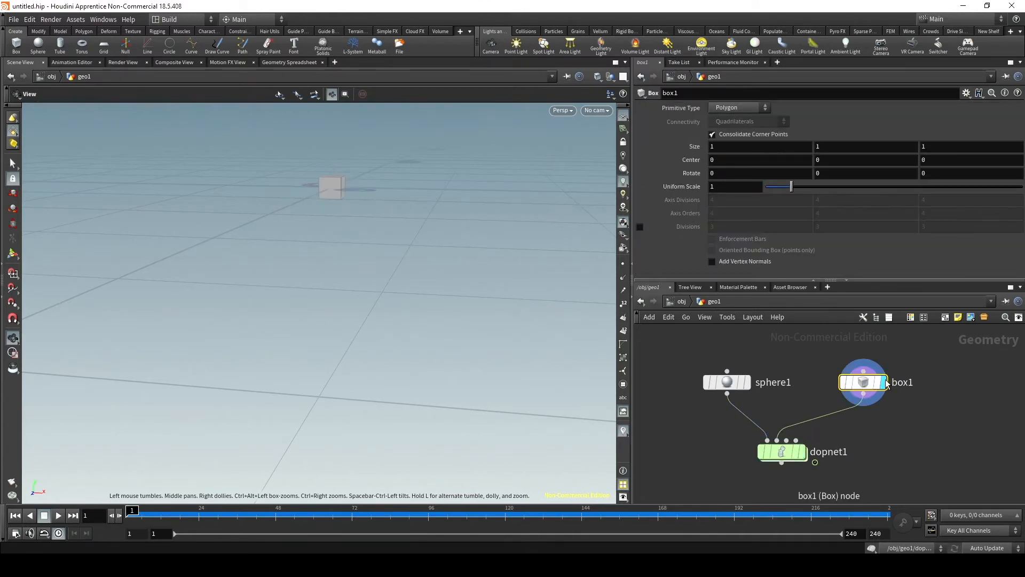
middle_drag(354, 194, 341, 375)
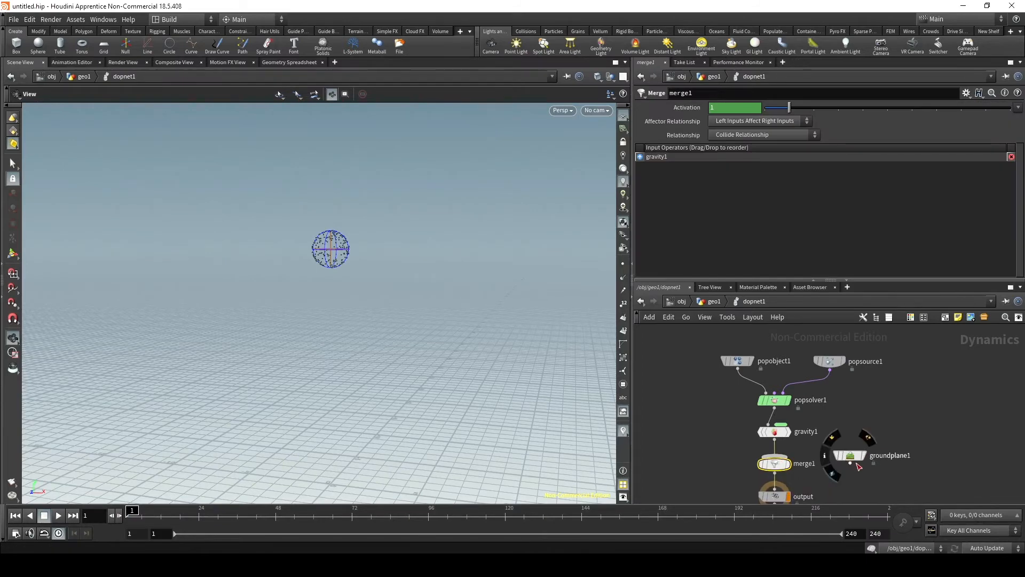
Connect the ground plane to the merge node, play the simulation to check the particles against it, and rewind
drag(850, 462, 777, 460)
middle_drag(374, 486, 354, 377)
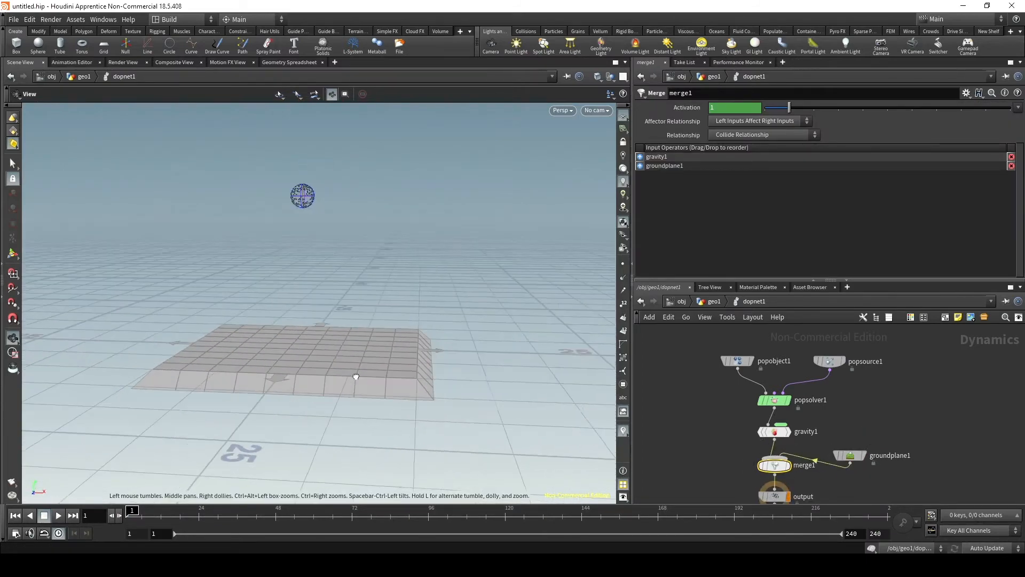
drag(354, 377, 310, 376)
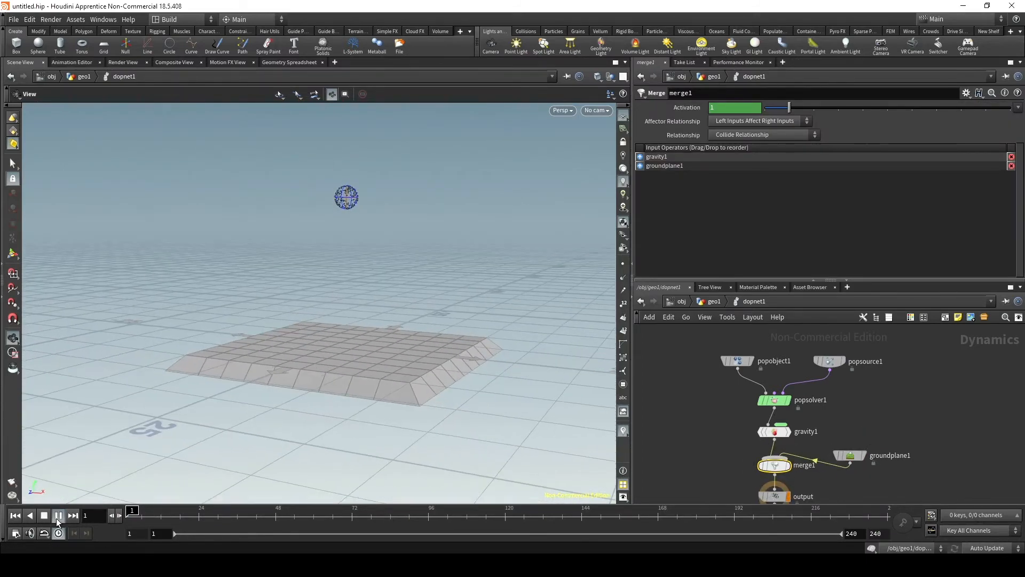
click(58, 516)
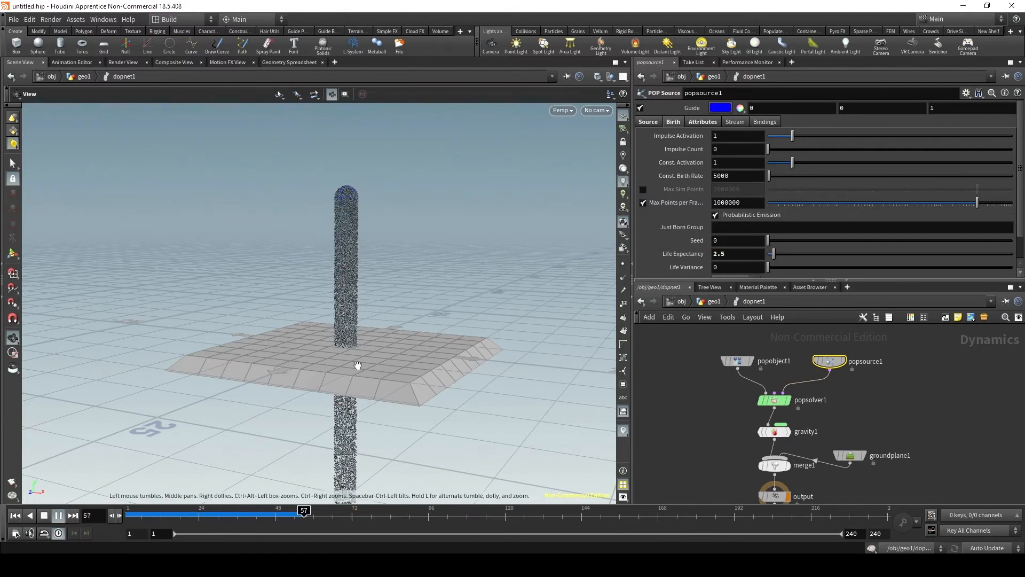
drag(357, 362, 347, 395)
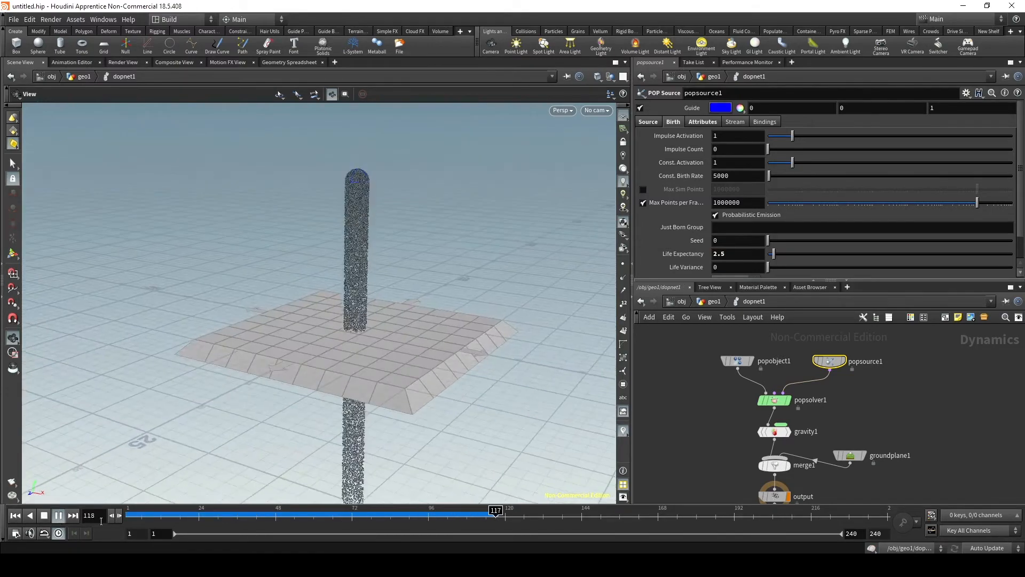
click(14, 516)
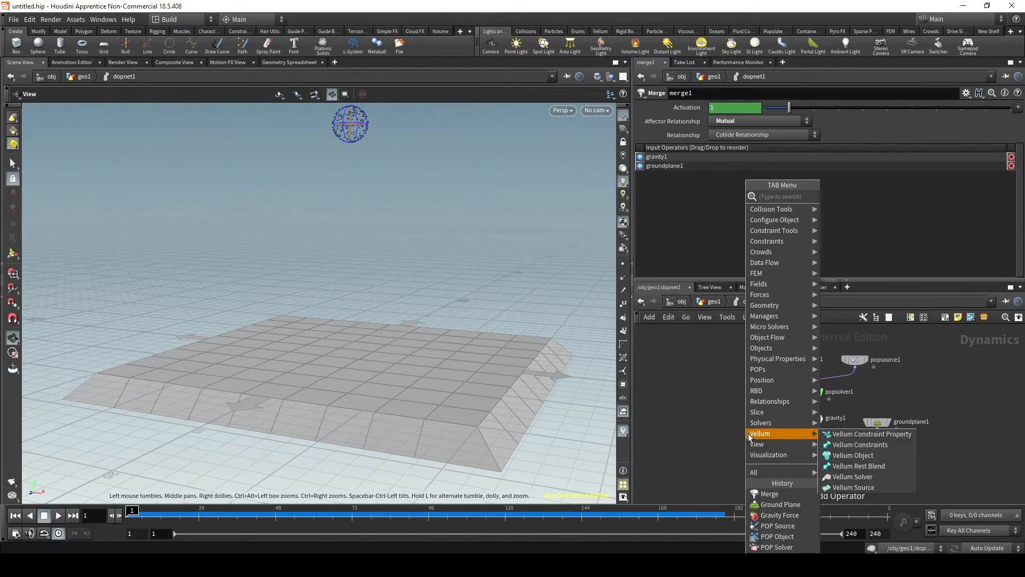
Add a Static Object node to the DOP network and set its SOP Path to /obj/geo1/transform1
text(st)
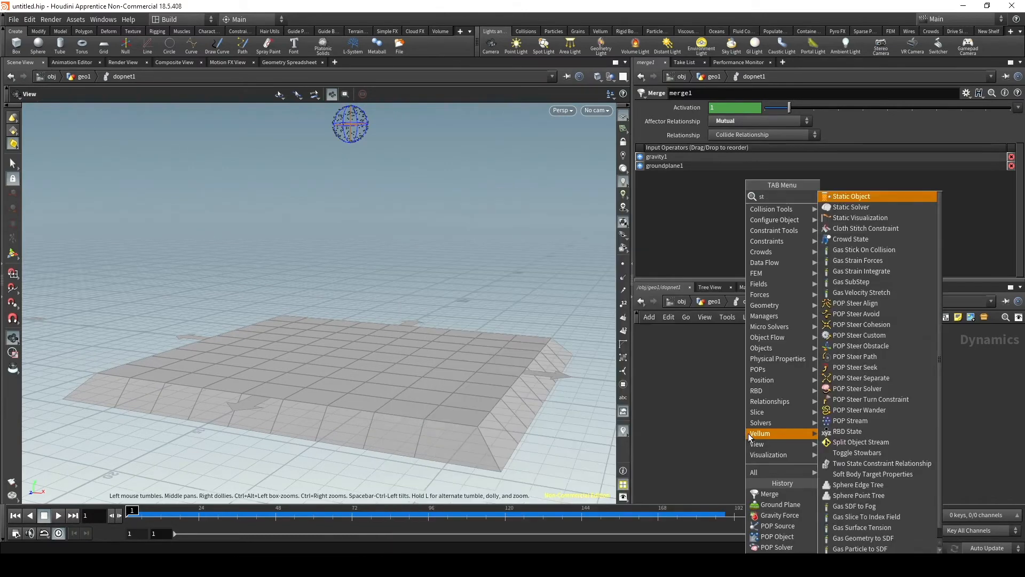
key(Return)
click(749, 436)
scroll(749, 437, up, 2)
drag(750, 437, 729, 427)
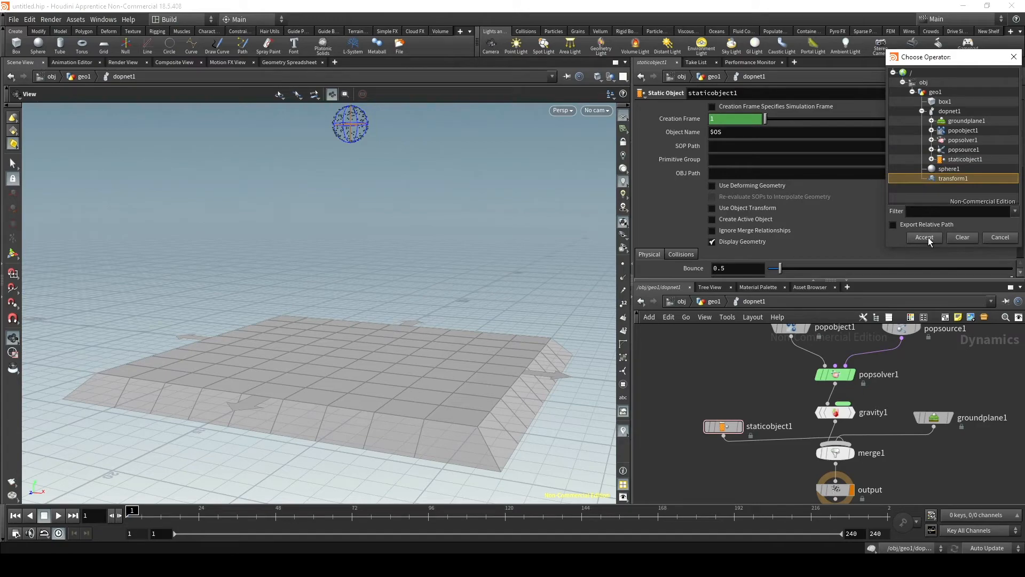
click(927, 238)
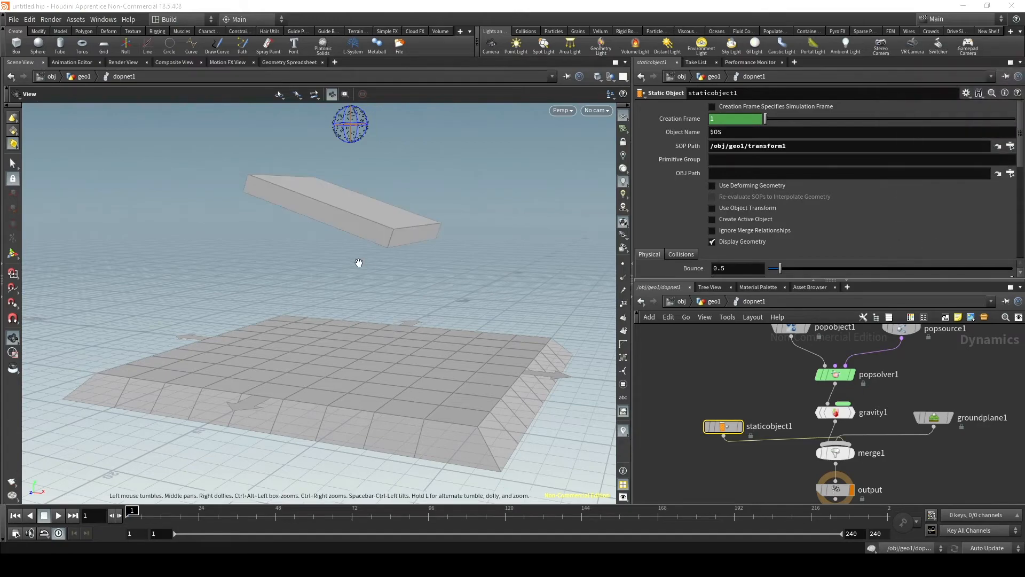
Play the simulation, stop it, and inspect how the particles collide with the tilted slab and ground plane
drag(397, 219, 341, 235)
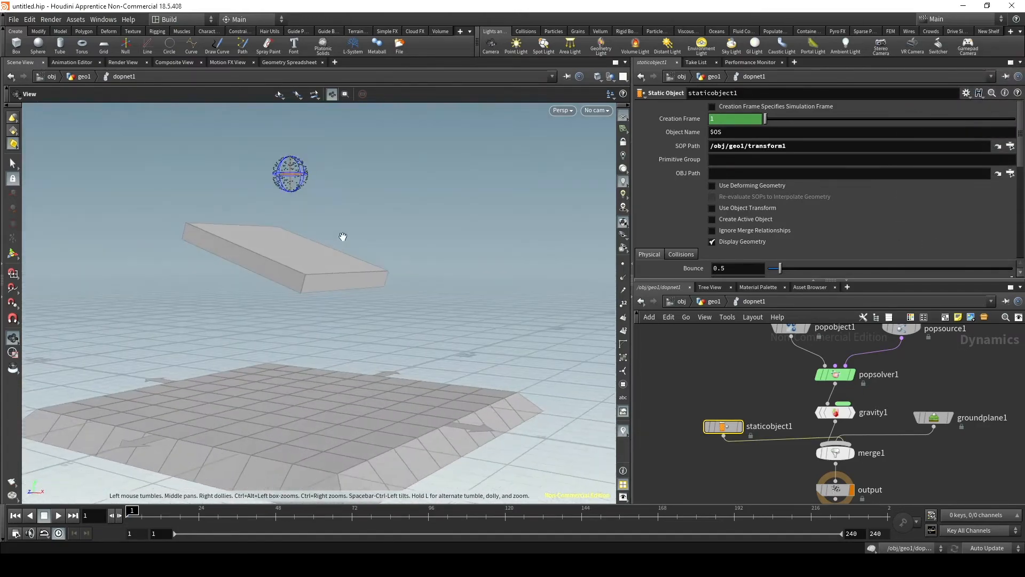
click(57, 516)
click(43, 515)
drag(291, 248, 283, 270)
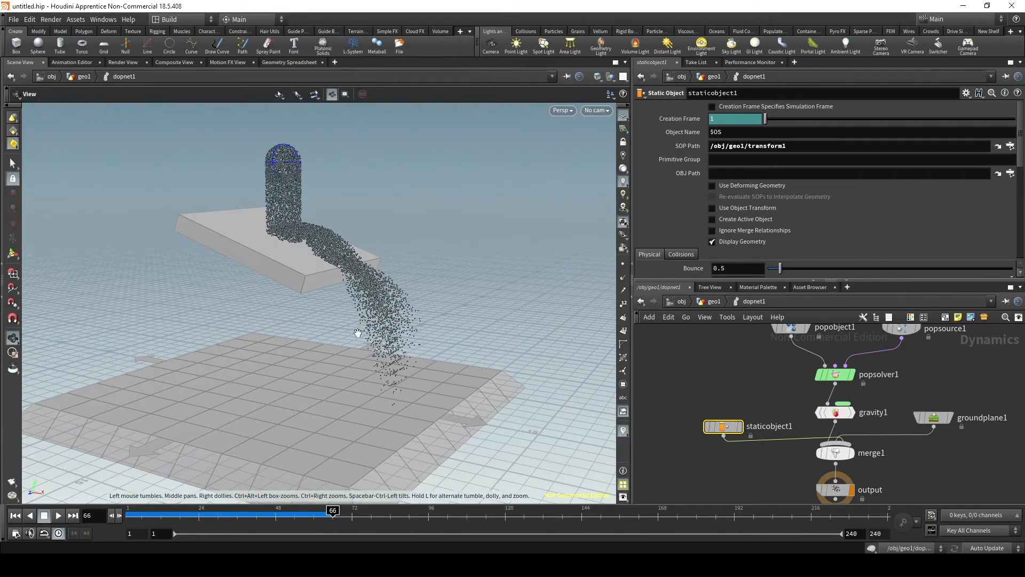
scroll(312, 266, down, 2)
drag(830, 280, 830, 344)
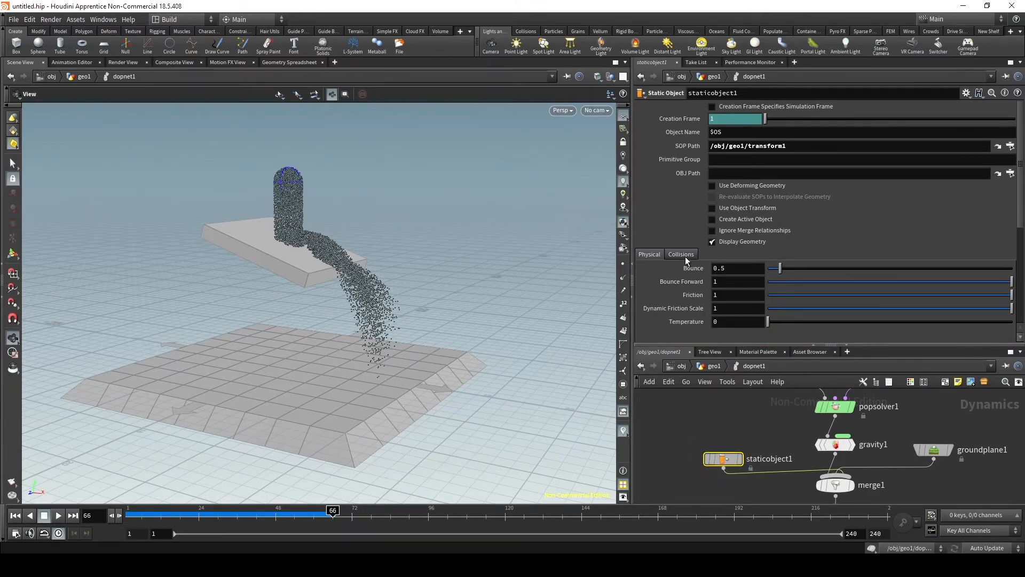
scroll(316, 270, up, 4)
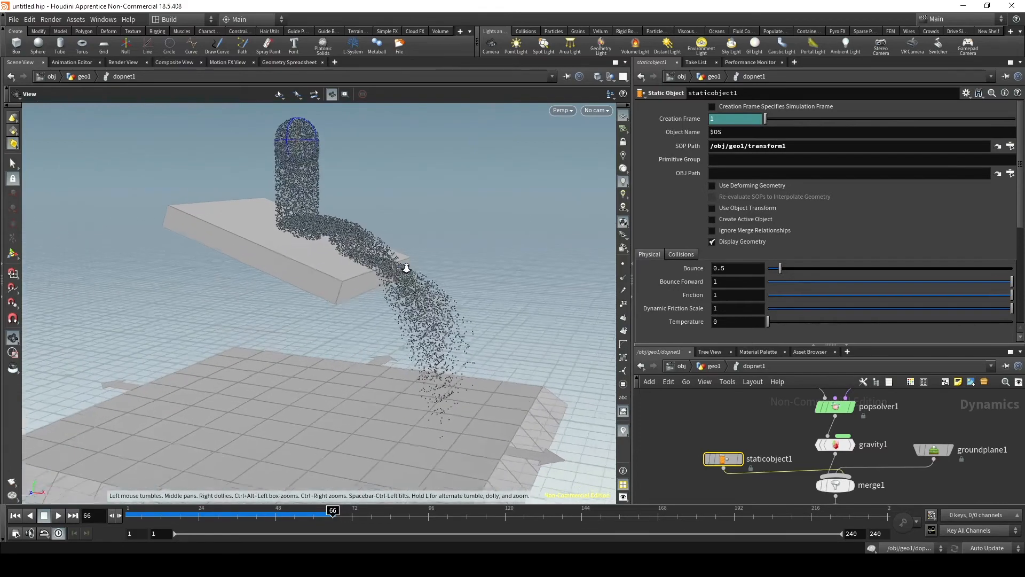
drag(243, 265, 281, 268)
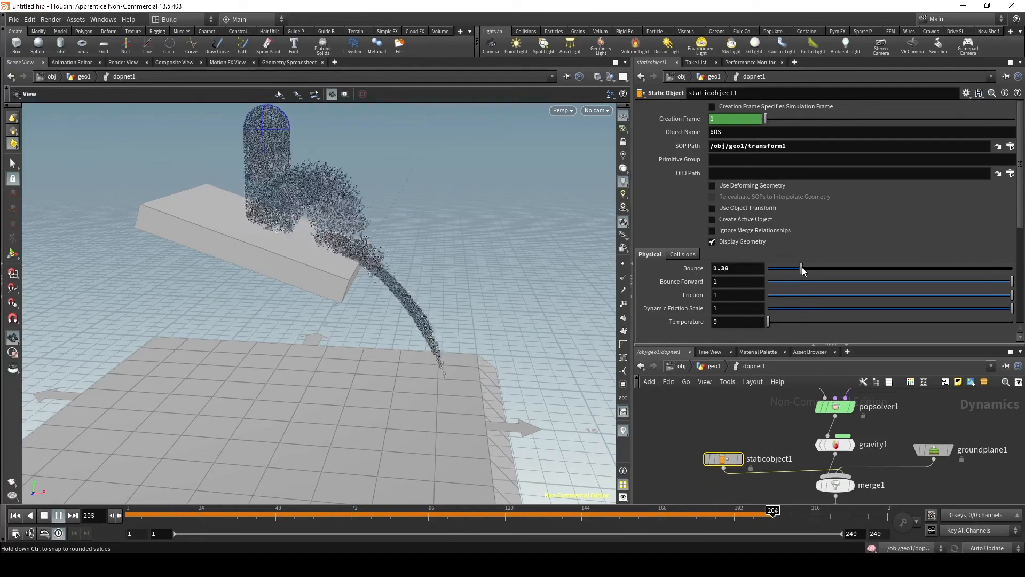
Raise the static object's Bounce to 1.53, watch the particles rebound, and reduce it to 0.81
drag(797, 269, 806, 271)
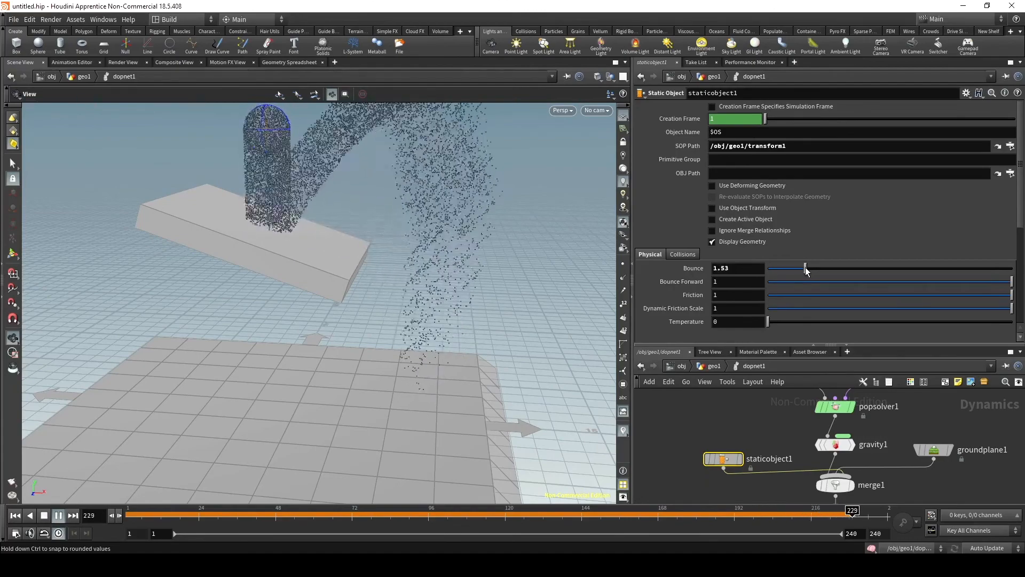
drag(330, 306, 316, 353)
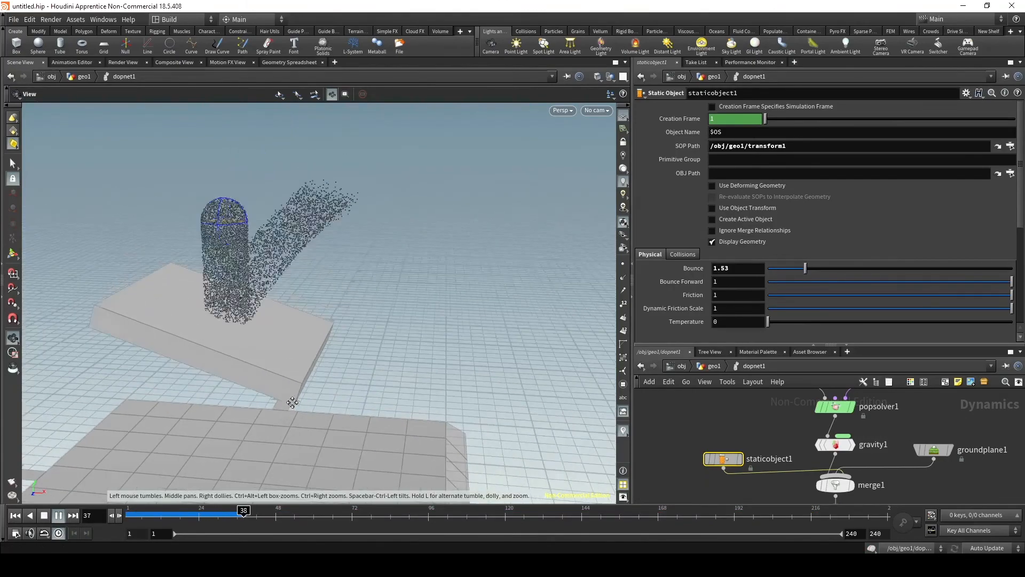
drag(805, 268, 787, 269)
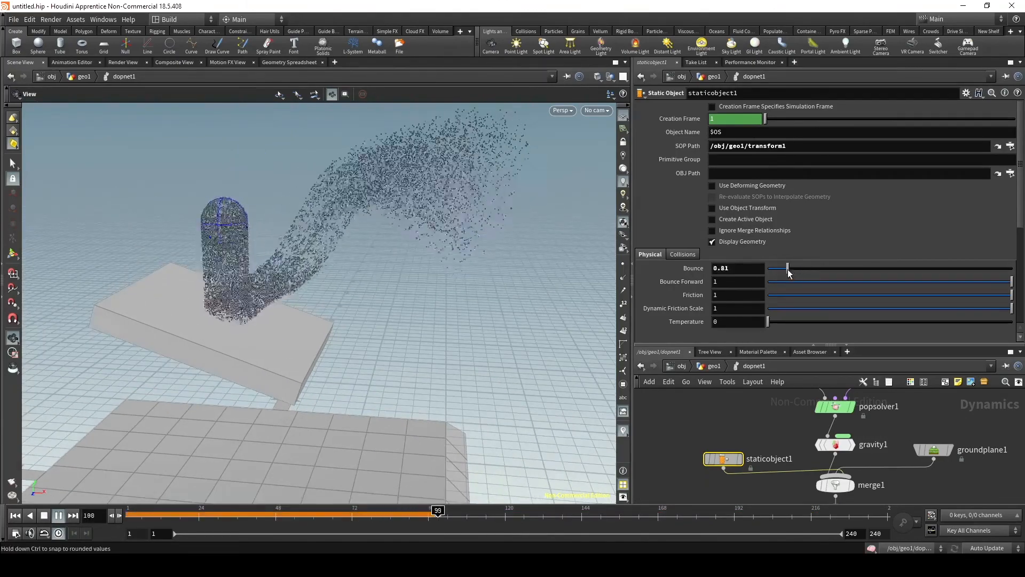